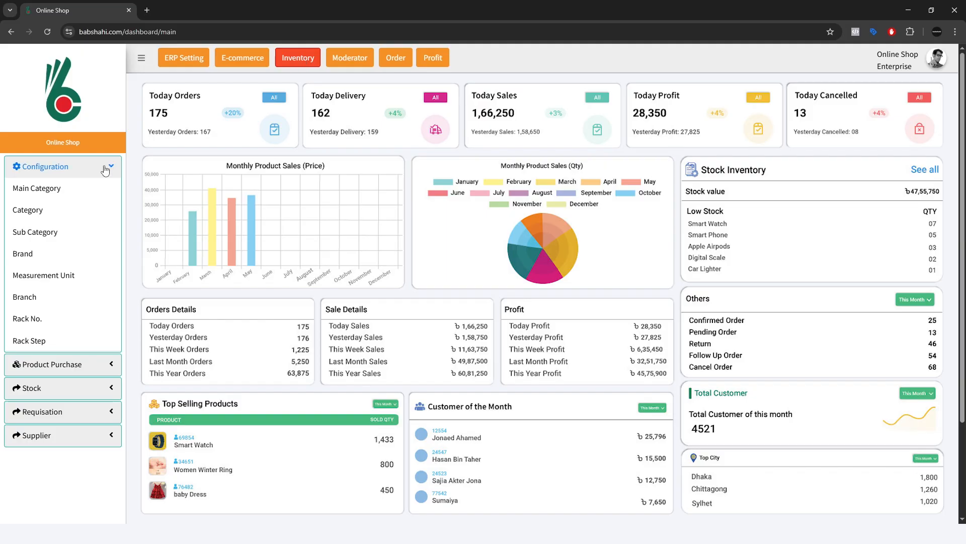
- Open the inventory's main category configuration and start a new main category entry
{"action": "left_click", "coordinate": [49, 188]}
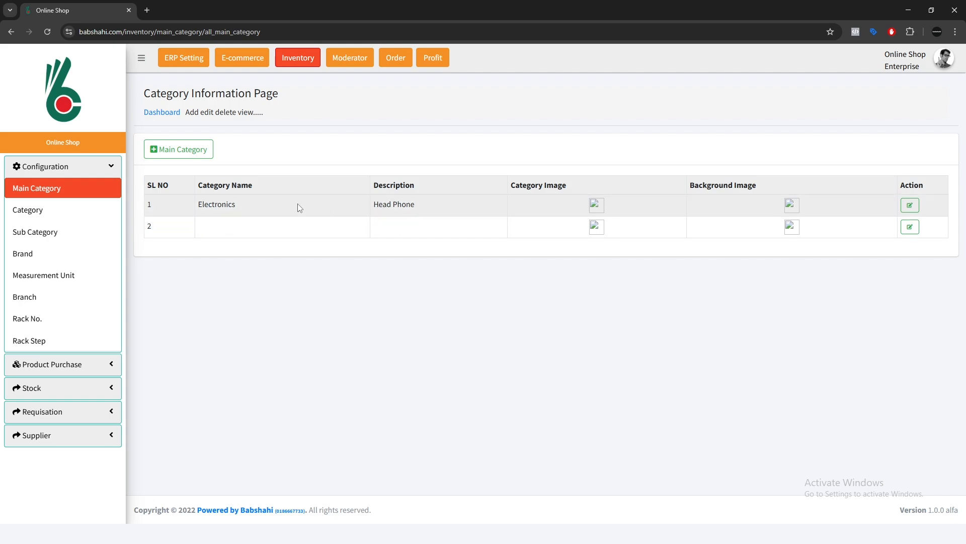
{"action": "left_click", "coordinate": [183, 147]}
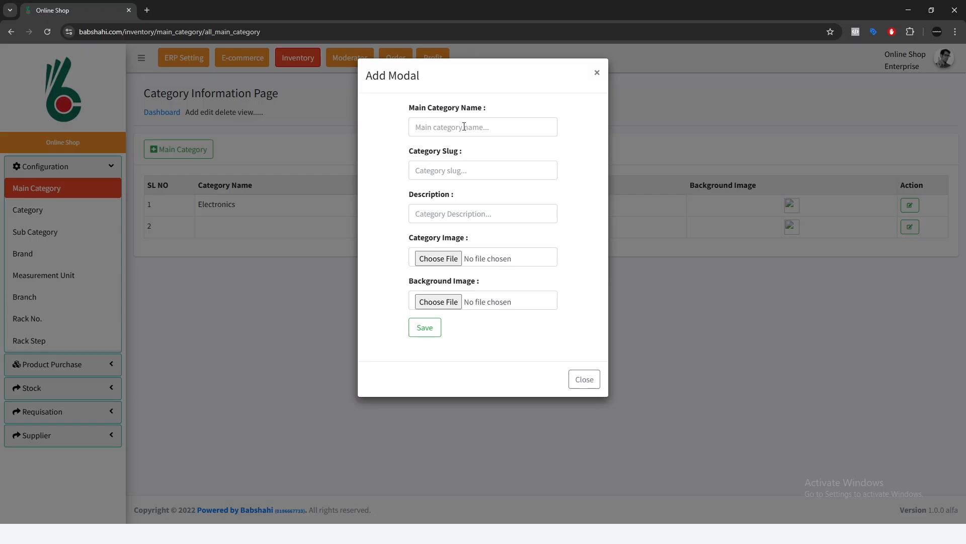
{"action": "left_click_drag", "start_coordinate": [406, 107], "coordinate": [487, 108]}
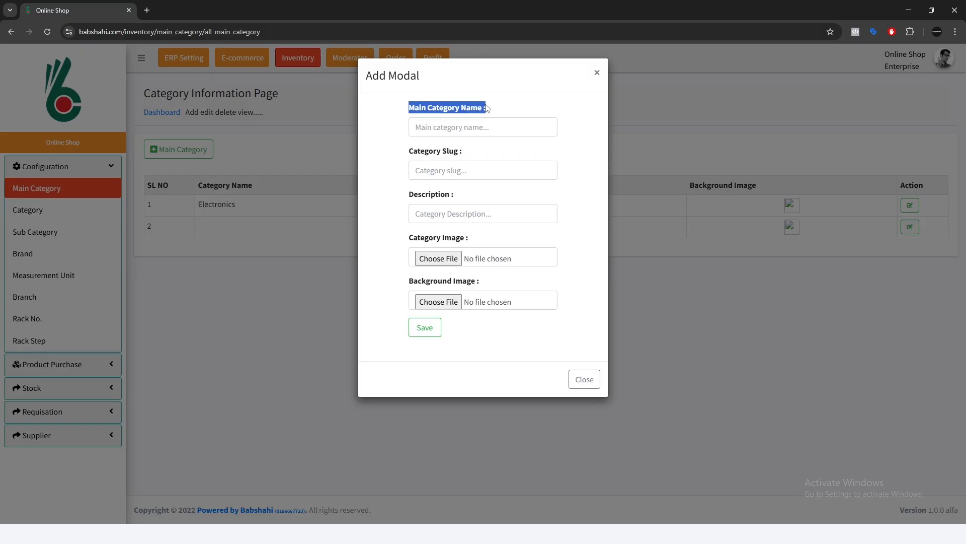
{"action": "left_click", "coordinate": [447, 127]}
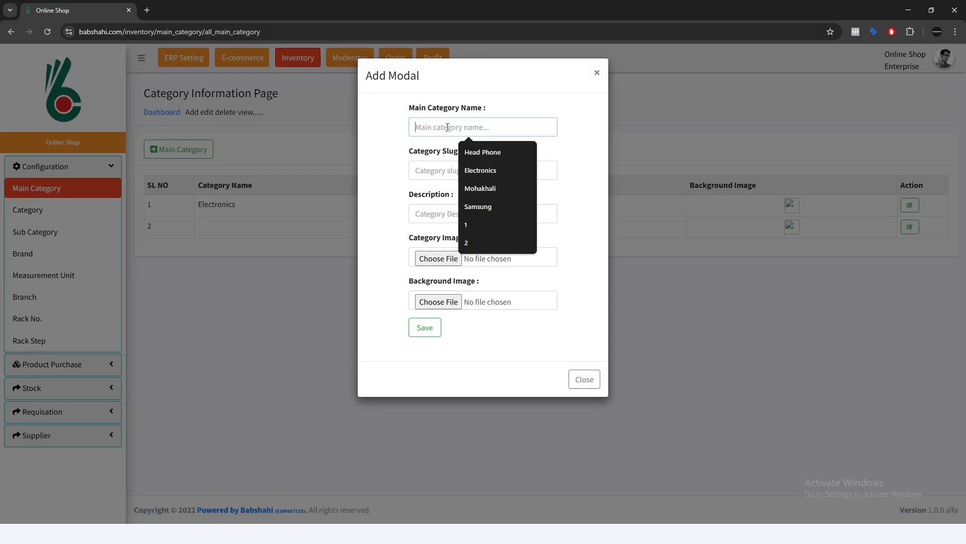
{"action": "left_click_drag", "start_coordinate": [408, 108], "coordinate": [514, 111]}
{"action": "left_click", "coordinate": [502, 114]}
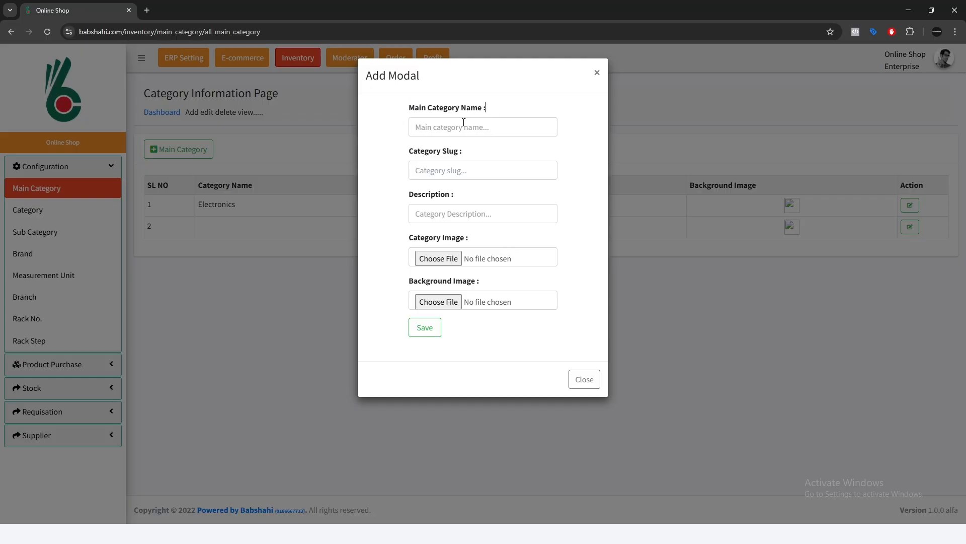
{"action": "left_click", "coordinate": [459, 128]}
{"action": "left_click", "coordinate": [433, 171]}
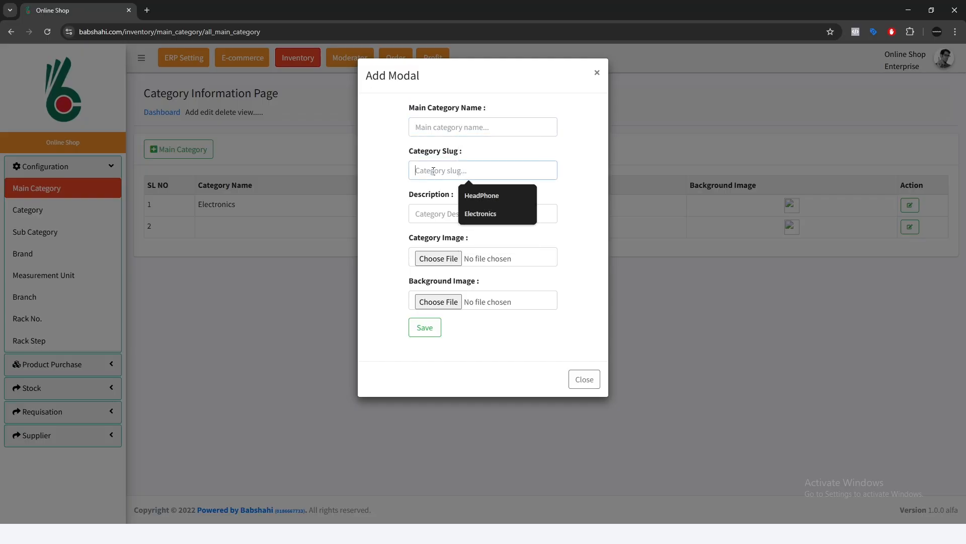
{"action": "left_click", "coordinate": [446, 128]}
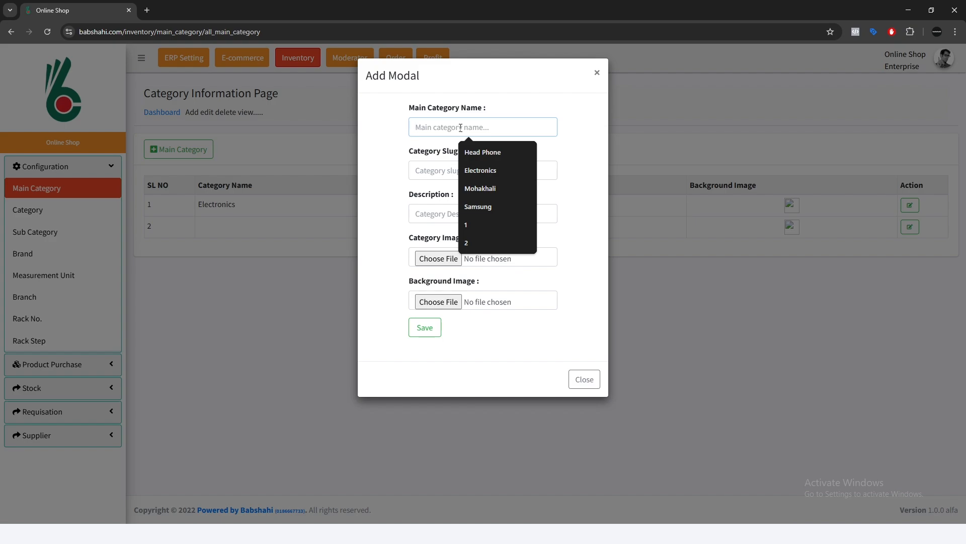
{"action": "type", "text": "Skin Care"}
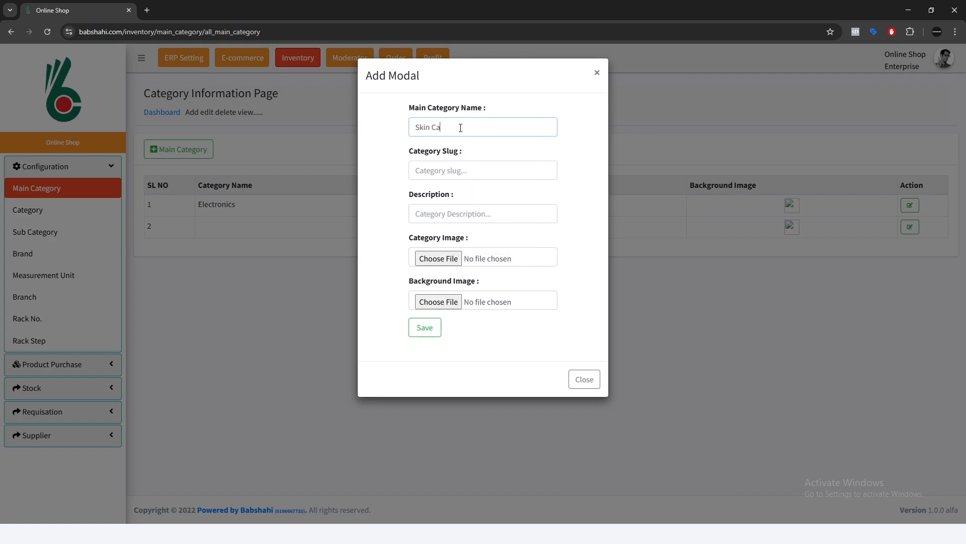
{"action": "key", "text": "BackSpace"}
{"action": "key", "text": "BackSpace"}
{"action": "key", "text": "BackSpace"}
{"action": "key", "text": "BackSpace"}
{"action": "key", "text": "BackSpace"}
{"action": "key", "text": "BackSpace"}
{"action": "key", "text": "BackSpace"}
{"action": "key", "text": "BackSpace"}
- Name the new main category Face Care, use the same text for its slug and description, and save it
{"action": "type", "text": "Face Care"}
{"action": "key", "text": "ctrl+a"}
{"action": "key", "text": "ctrl+c"}
{"action": "left_click", "coordinate": [464, 170]}
{"action": "key", "text": "ctrl+v"}
{"action": "left_click", "coordinate": [455, 214]}
{"action": "key", "text": "ctrl+v"}
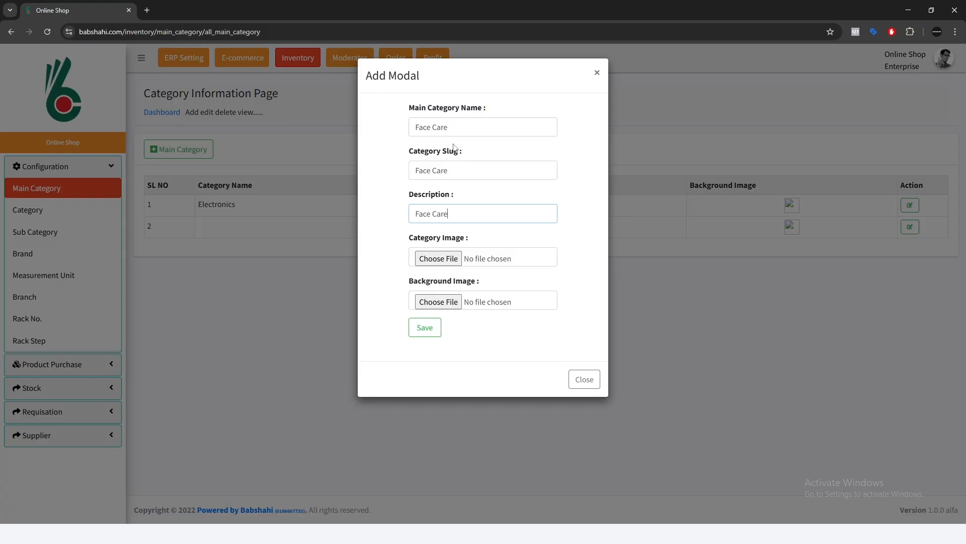
{"action": "left_click", "coordinate": [426, 333]}
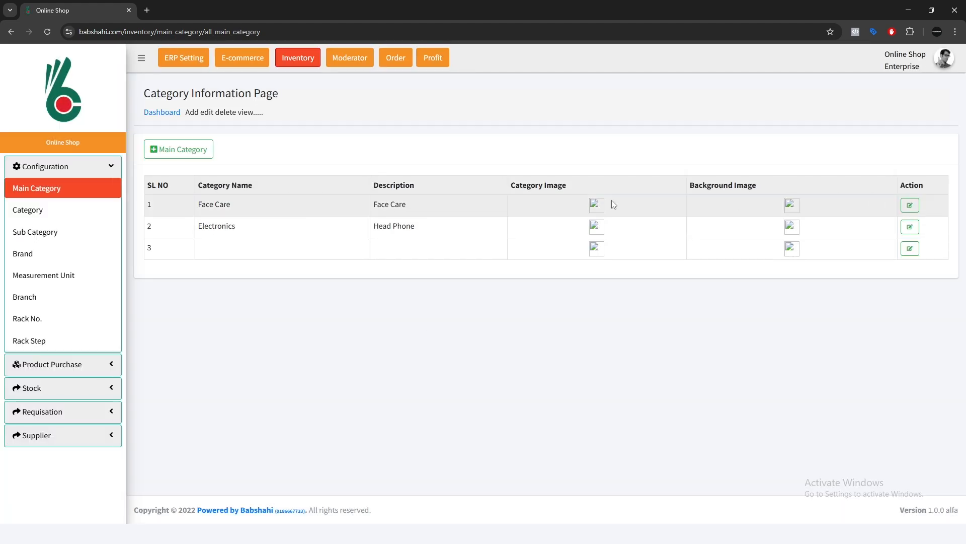
- Add and save a category named Acne under the Face Care main category
{"action": "left_click", "coordinate": [28, 210]}
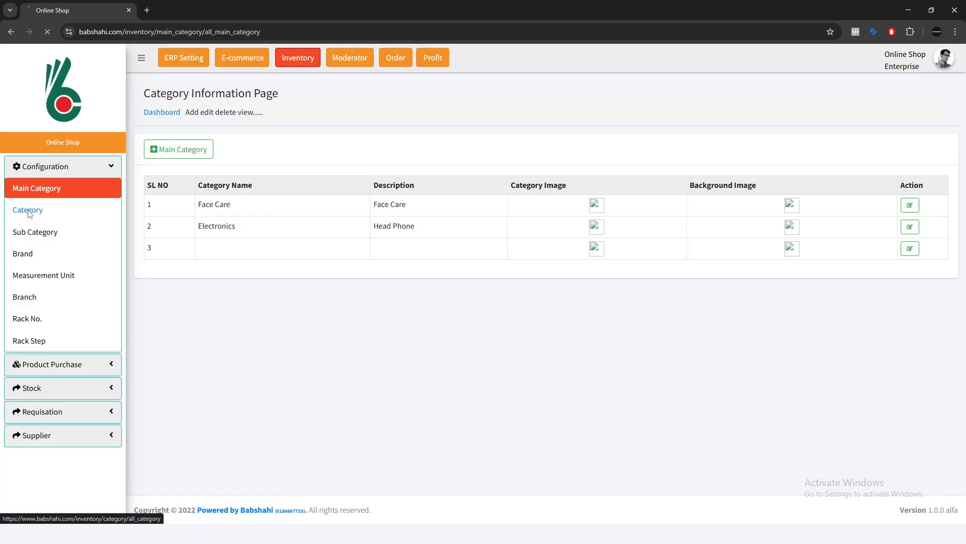
{"action": "left_click", "coordinate": [186, 152]}
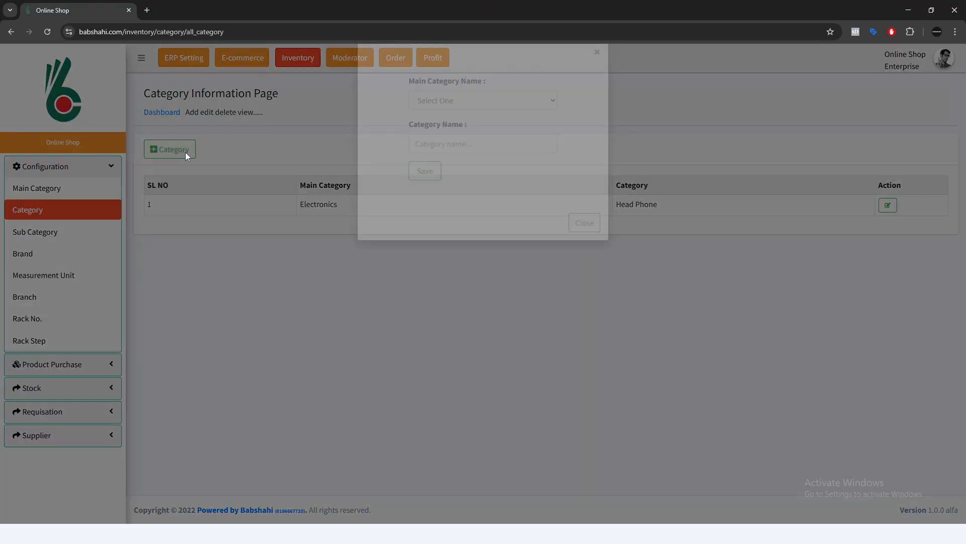
{"action": "left_click", "coordinate": [448, 121]}
{"action": "left_click", "coordinate": [447, 153]}
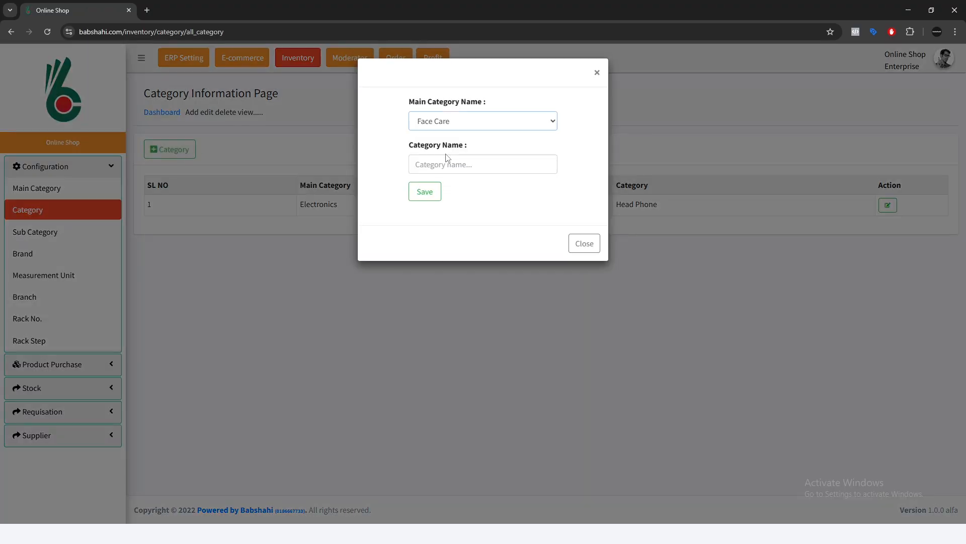
{"action": "left_click", "coordinate": [442, 165]}
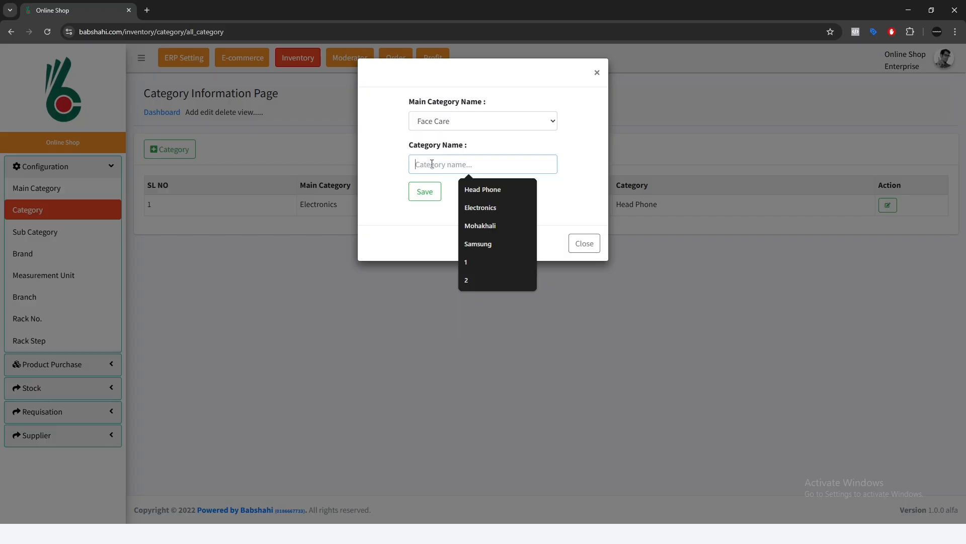
{"action": "type", "text": "Serum"}
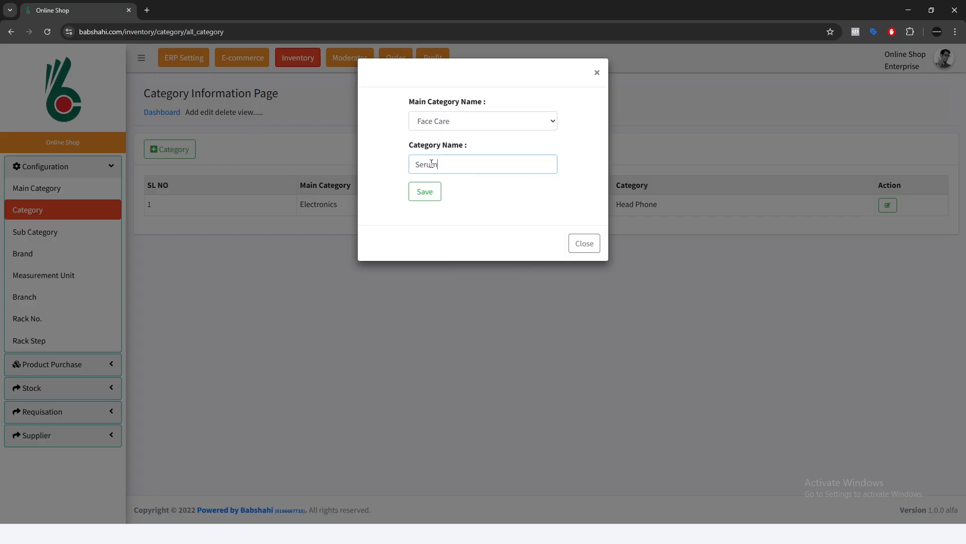
{"action": "left_click_drag", "start_coordinate": [455, 169], "coordinate": [317, 169]}
{"action": "type", "text": "Acne"}
{"action": "left_click", "coordinate": [423, 197]}
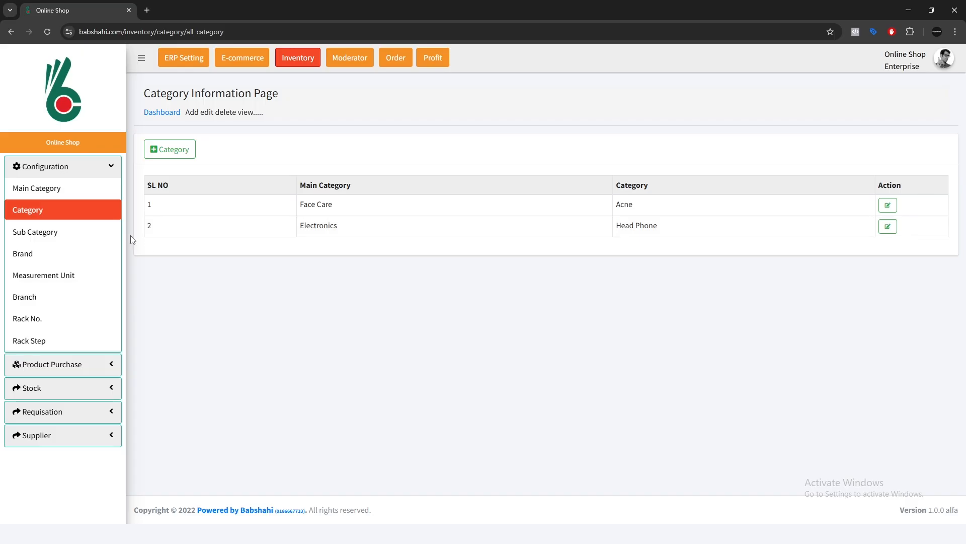
- Add and save a sub category named Serum under main category Face Care and category Acne
{"action": "left_click", "coordinate": [52, 237]}
{"action": "left_click", "coordinate": [173, 148]}
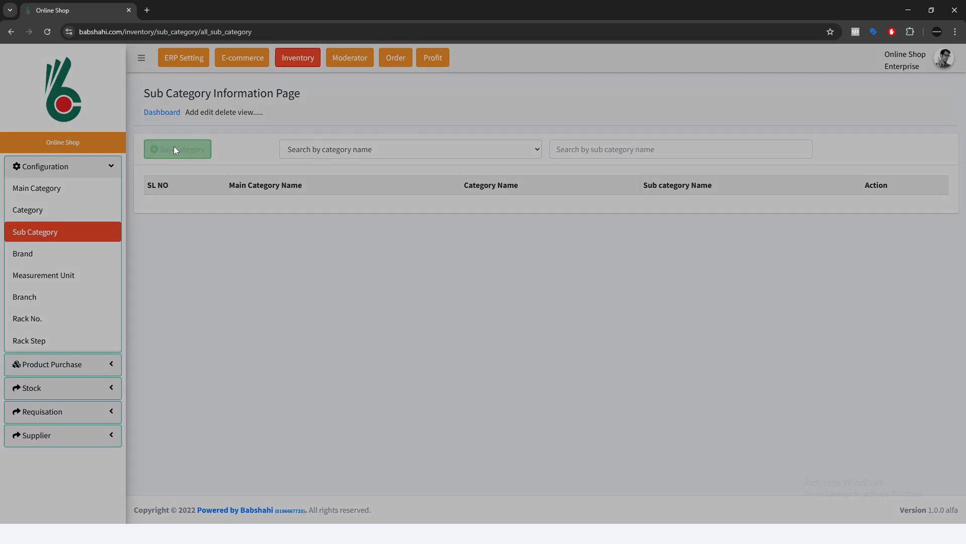
{"action": "left_click", "coordinate": [420, 125]}
{"action": "left_click", "coordinate": [455, 152]}
{"action": "left_click", "coordinate": [455, 164]}
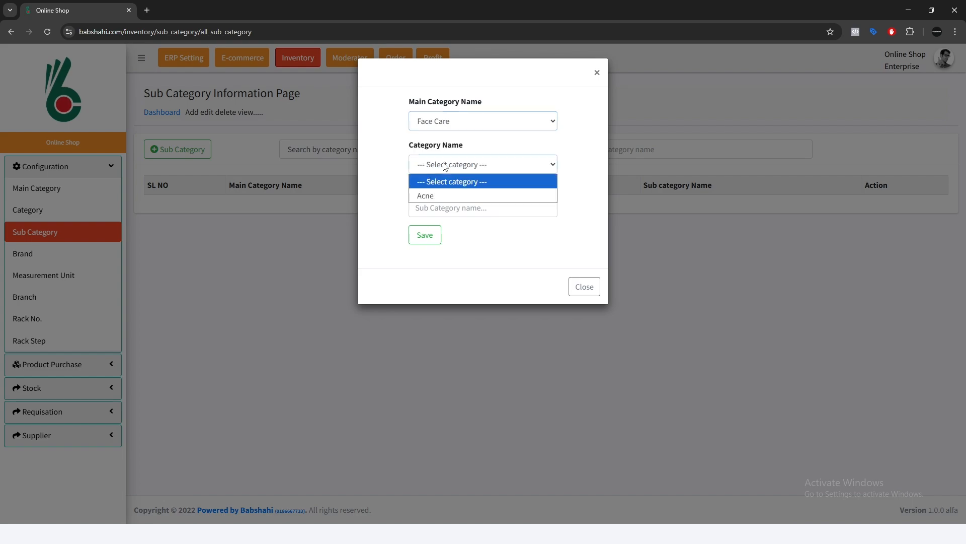
{"action": "left_click", "coordinate": [441, 196]}
{"action": "left_click", "coordinate": [441, 206]}
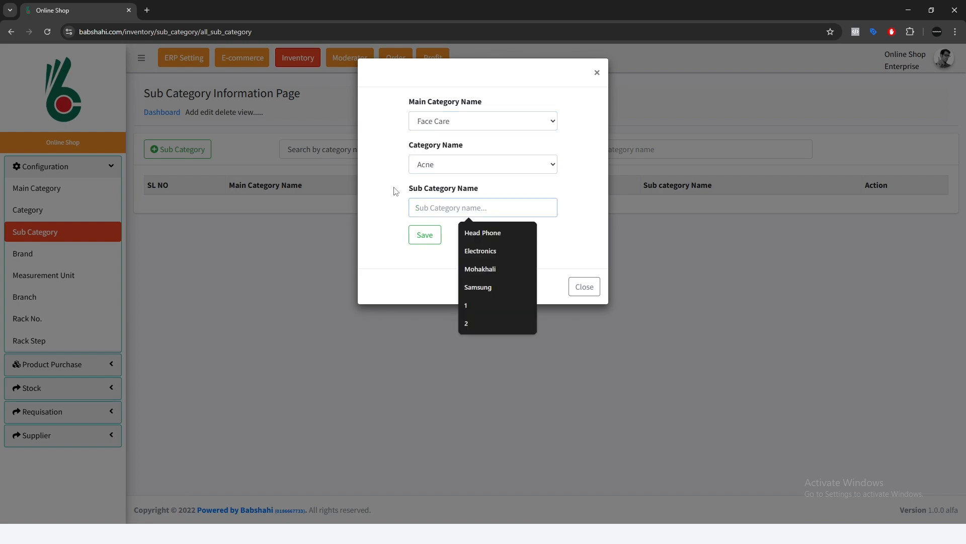
{"action": "type", "text": "Serum"}
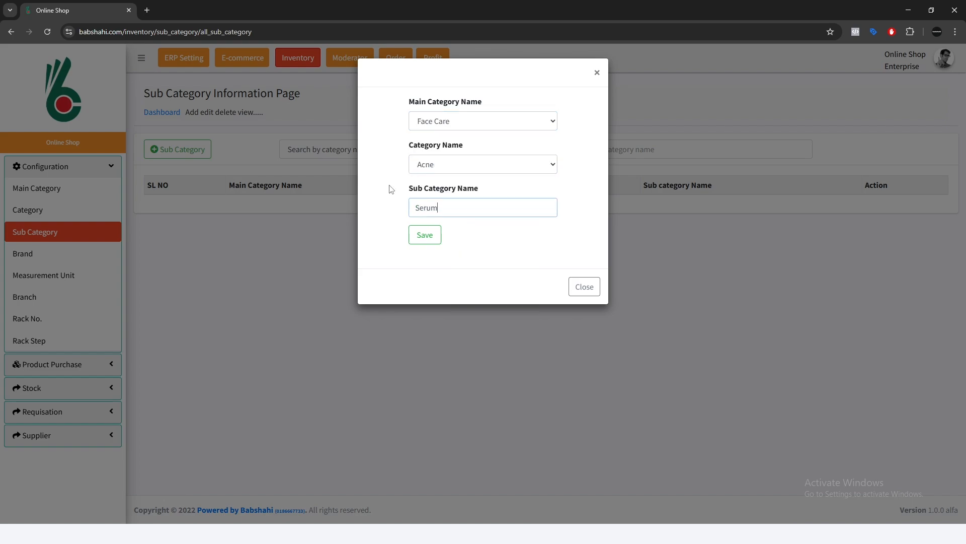
{"action": "left_click", "coordinate": [427, 240]}
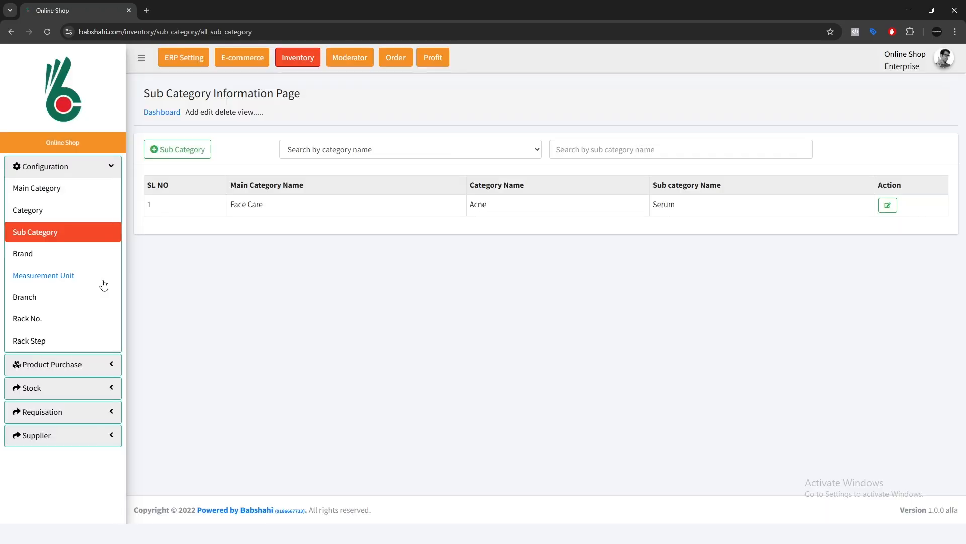
- Add and save a brand named The Body Shop in the inventory configuration
{"action": "left_click", "coordinate": [22, 254]}
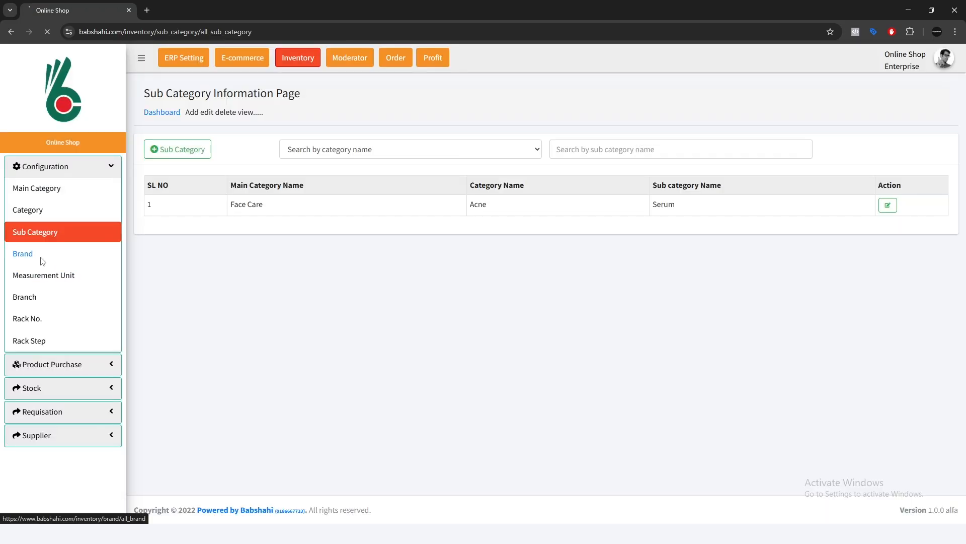
{"action": "left_click", "coordinate": [165, 149]}
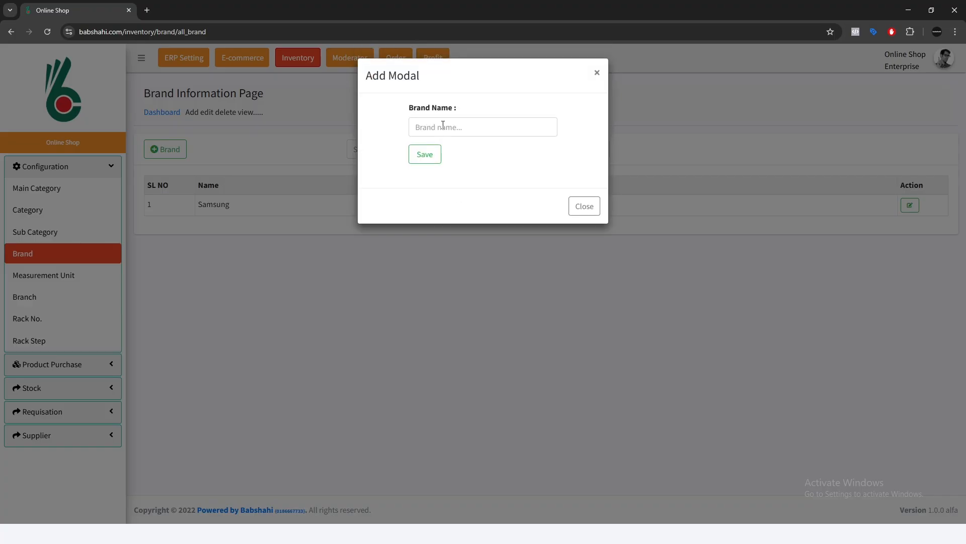
{"action": "left_click", "coordinate": [442, 126]}
{"action": "type", "text": "T"}
{"action": "key", "text": "BackSpace"}
{"action": "type", "text": "The Body"}
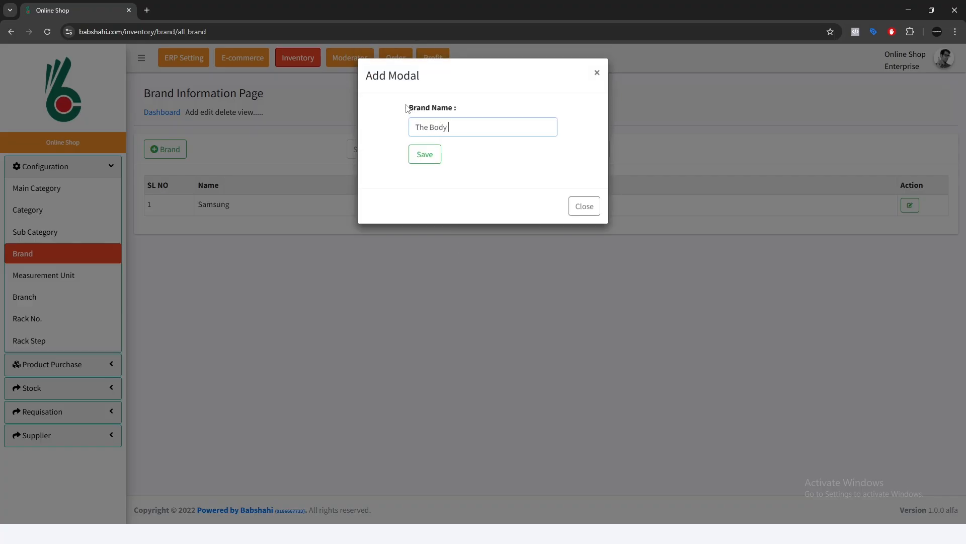
{"action": "type", "text": " Sho"}
{"action": "key", "text": "BackSpace"}
{"action": "key", "text": "BackSpace"}
{"action": "type", "text": "hpop"}
{"action": "left_click", "coordinate": [434, 153]}
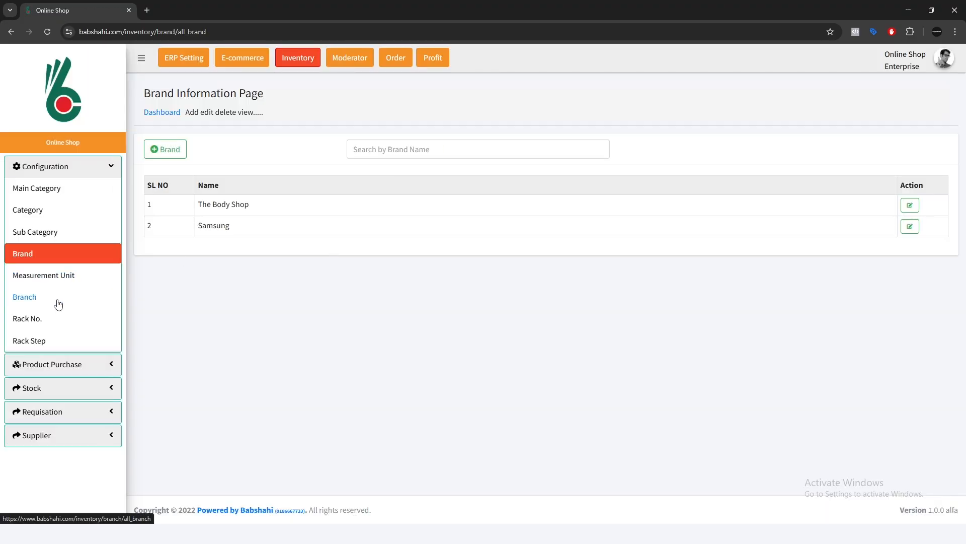
- Add a branch named Nikunja, fill in the branch address, and save it
{"action": "left_click", "coordinate": [29, 301]}
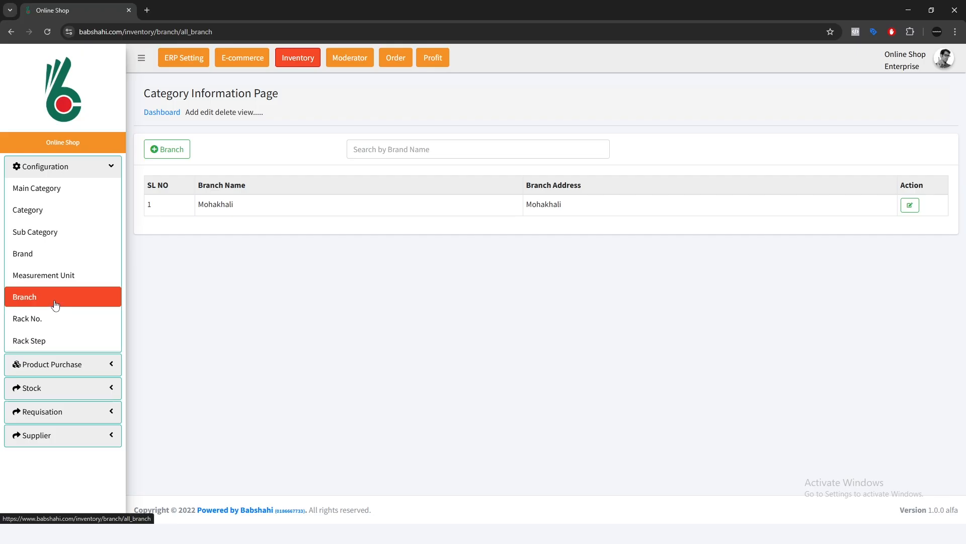
{"action": "left_click", "coordinate": [183, 149]}
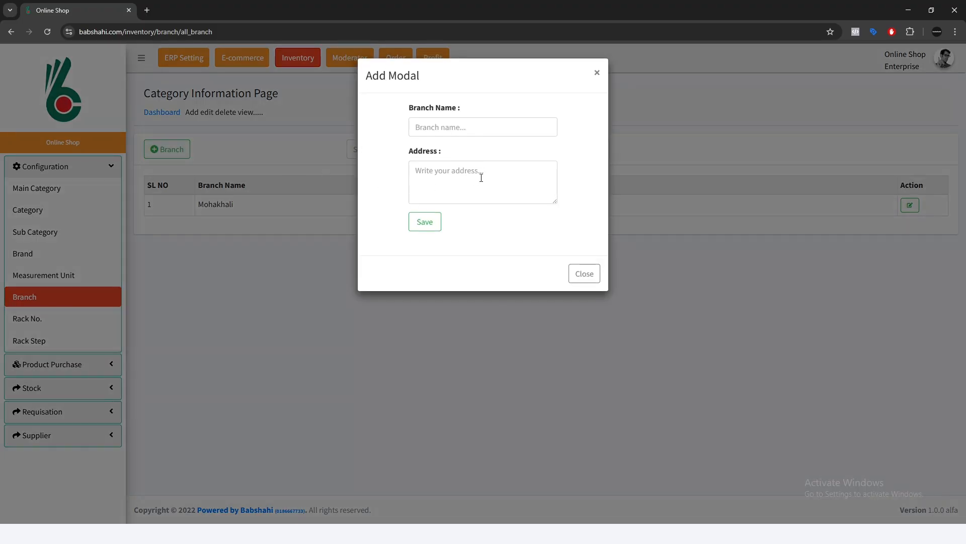
{"action": "left_click", "coordinate": [481, 126]}
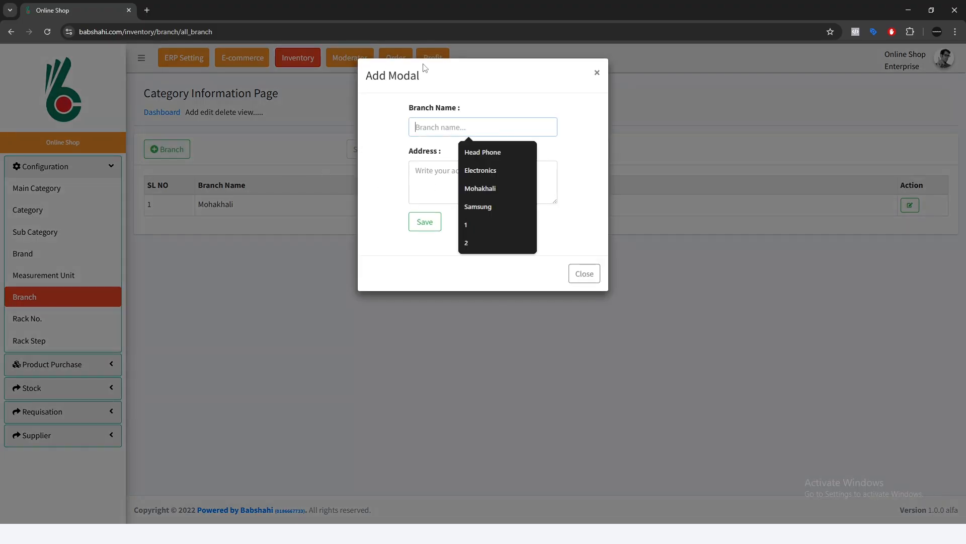
{"action": "type", "text": "Ni"}
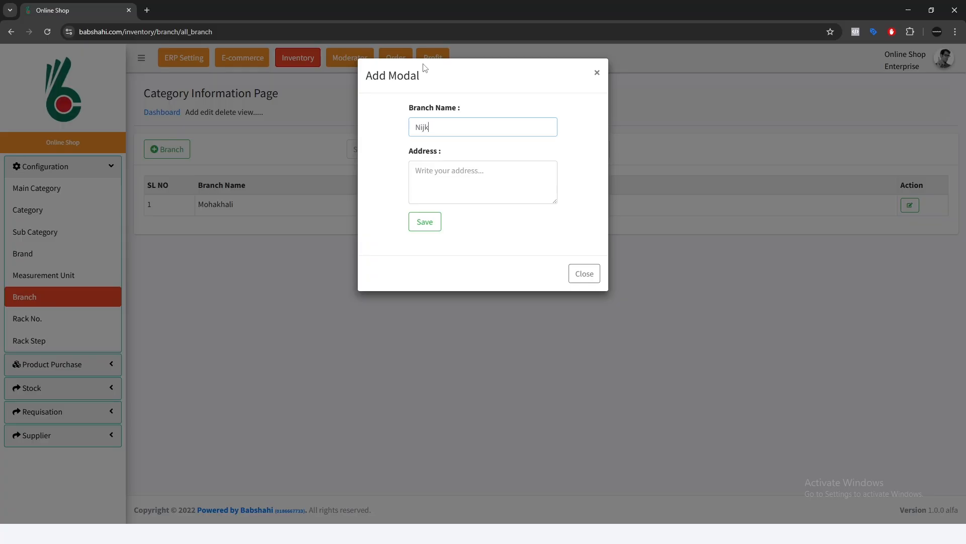
{"action": "type", "text": "kunja"}
{"action": "left_click", "coordinate": [439, 179]}
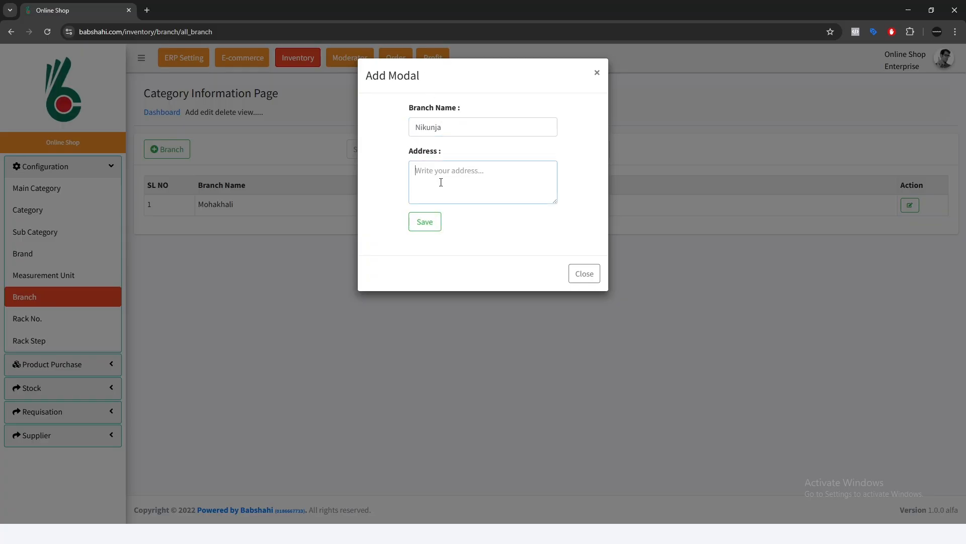
{"action": "type", "text": "ddd"}
{"action": "left_click", "coordinate": [430, 224]}
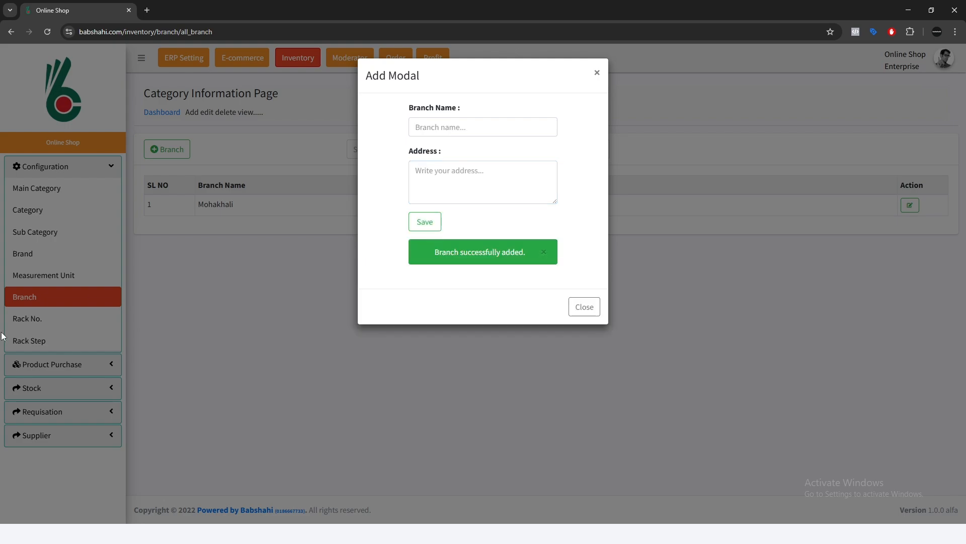
- Add and save a rack number named 3 in the inventory configuration
{"action": "left_click", "coordinate": [45, 324]}
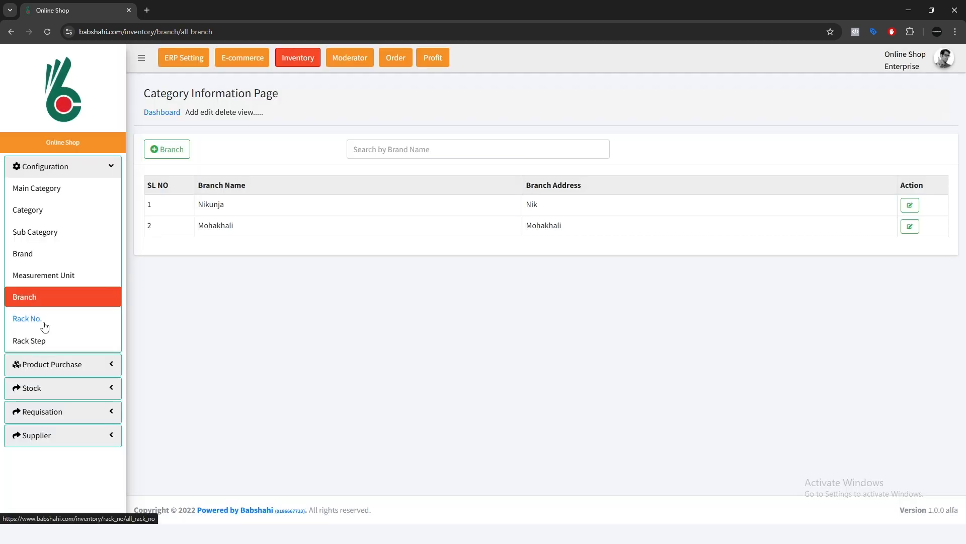
{"action": "left_click", "coordinate": [37, 326]}
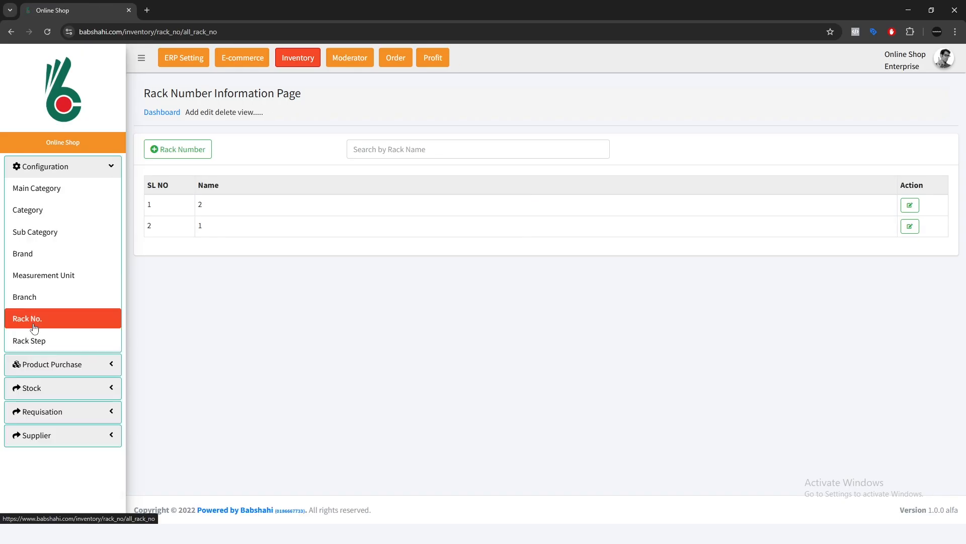
{"action": "left_click", "coordinate": [182, 149]}
{"action": "left_click", "coordinate": [469, 126]}
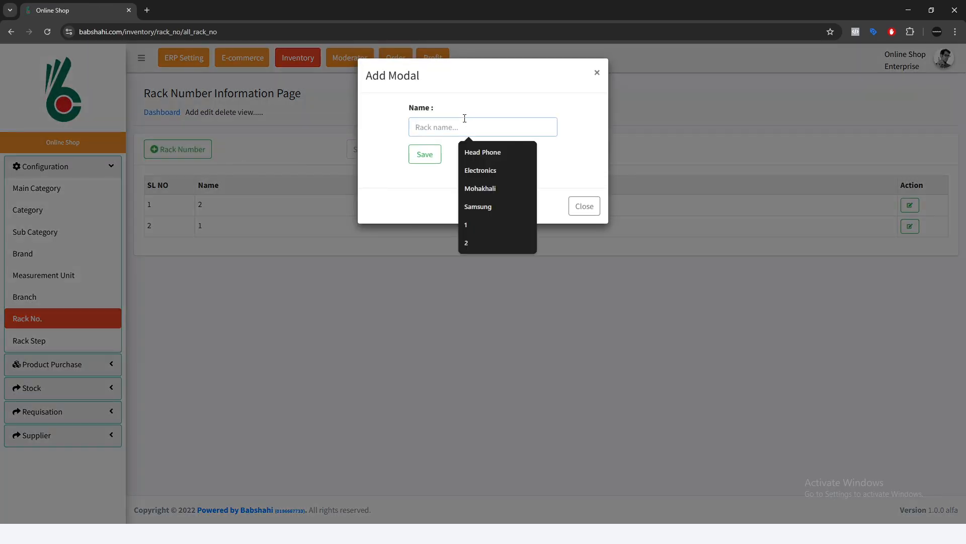
{"action": "type", "text": "3"}
{"action": "left_click", "coordinate": [426, 155]}
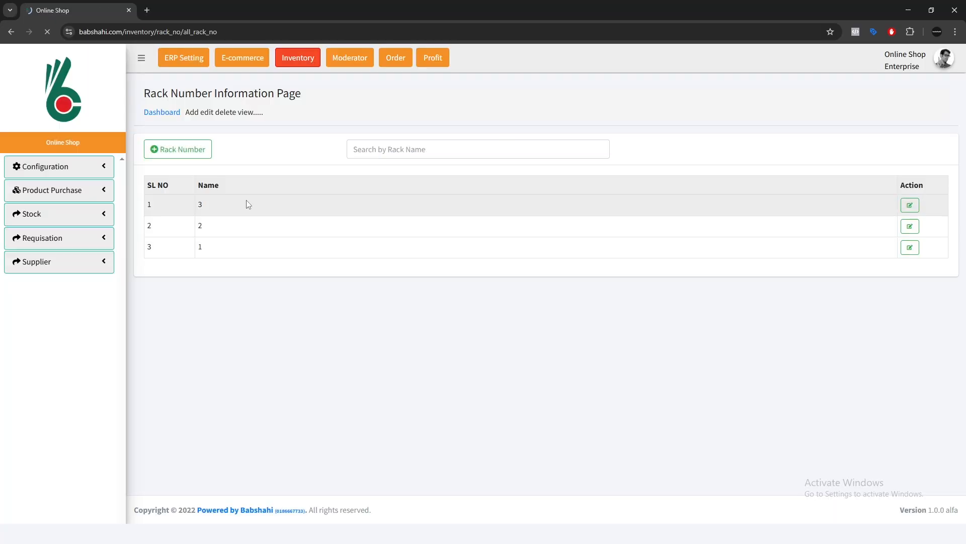
- Add and save a rack step named 5th for rack 3 in the inventory configuration
{"action": "left_click", "coordinate": [31, 340]}
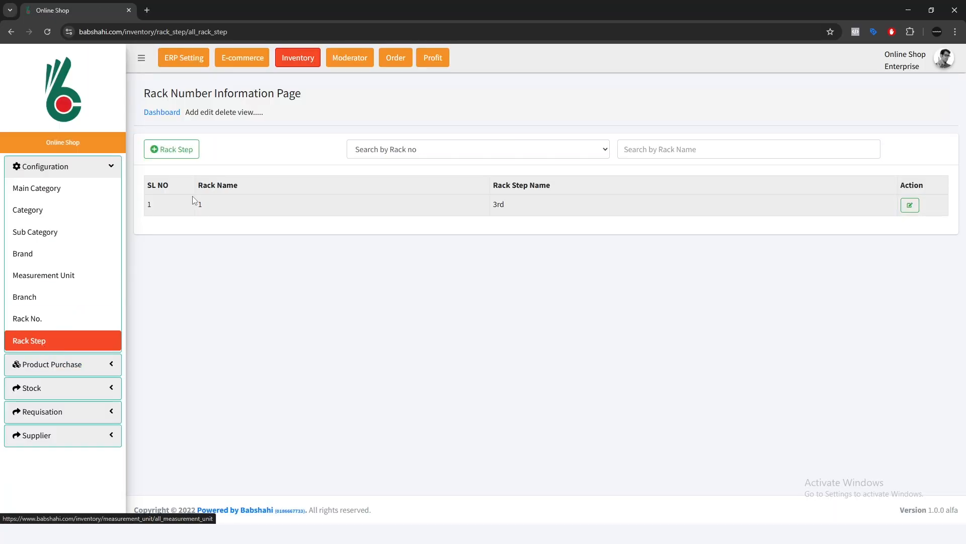
{"action": "left_click", "coordinate": [180, 151]}
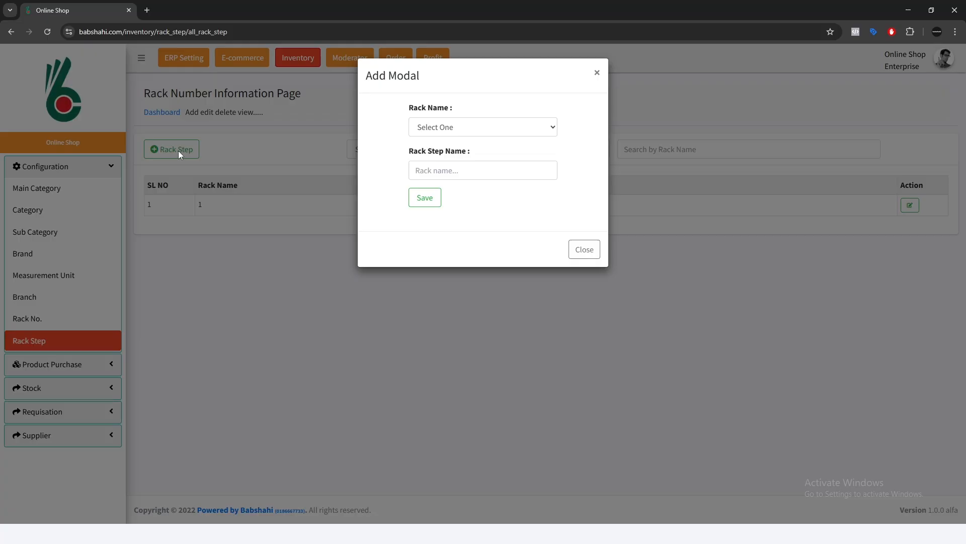
{"action": "left_click", "coordinate": [459, 132]}
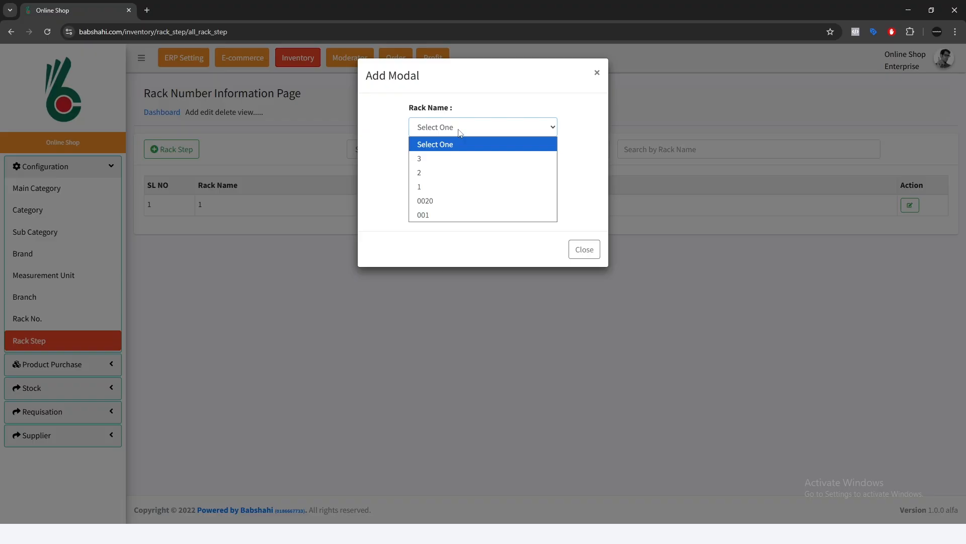
{"action": "left_click", "coordinate": [438, 158]}
{"action": "left_click", "coordinate": [437, 173]}
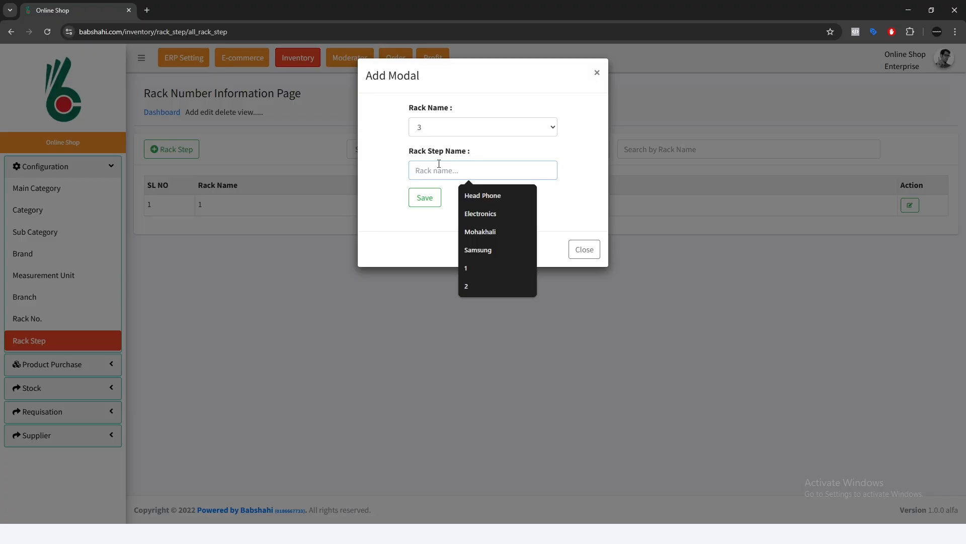
{"action": "type", "text": "5th"}
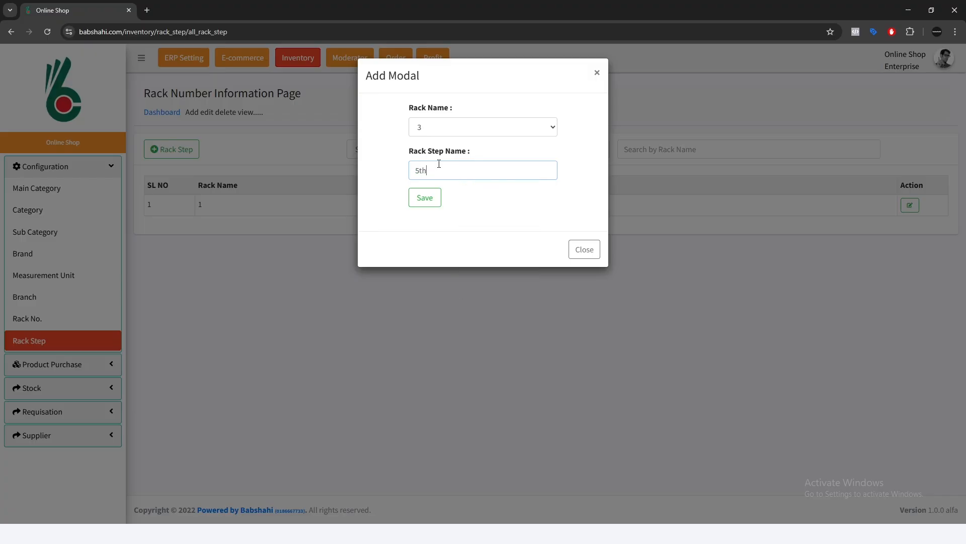
{"action": "left_click", "coordinate": [422, 202]}
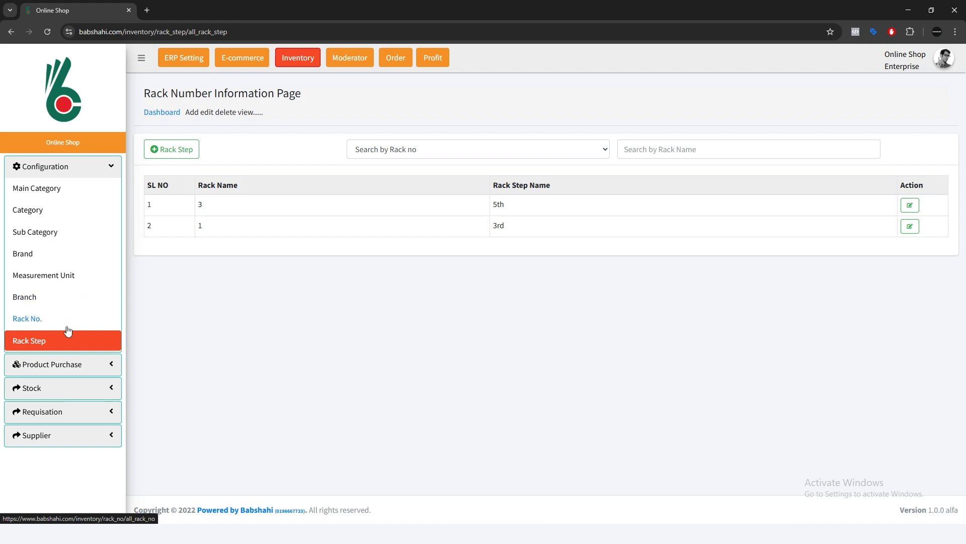
- Open the list of all products, then switch to Notepad and delete the ERP Setting to Moderator lines above the product notes
{"action": "left_click", "coordinate": [80, 366]}
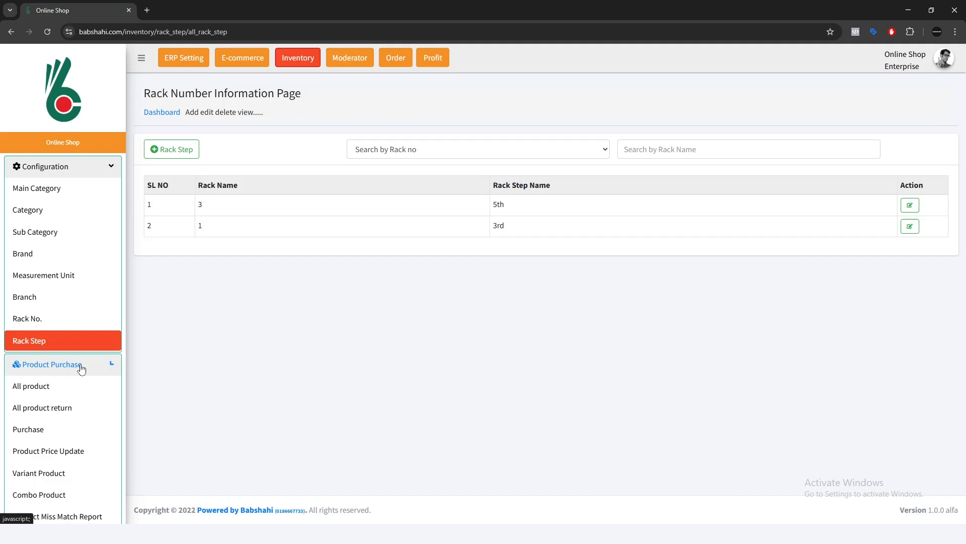
{"action": "left_click", "coordinate": [31, 388]}
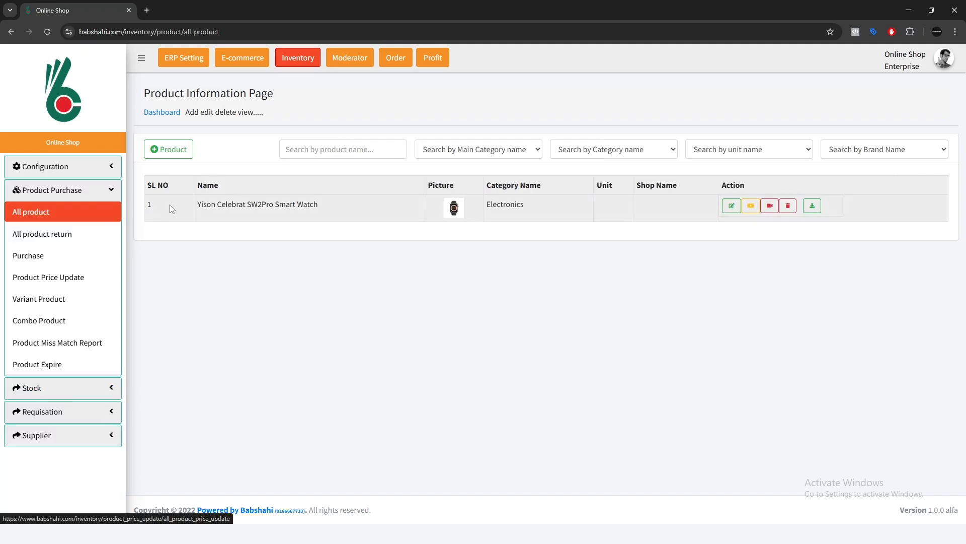
{"action": "key", "text": "alt+Tab"}
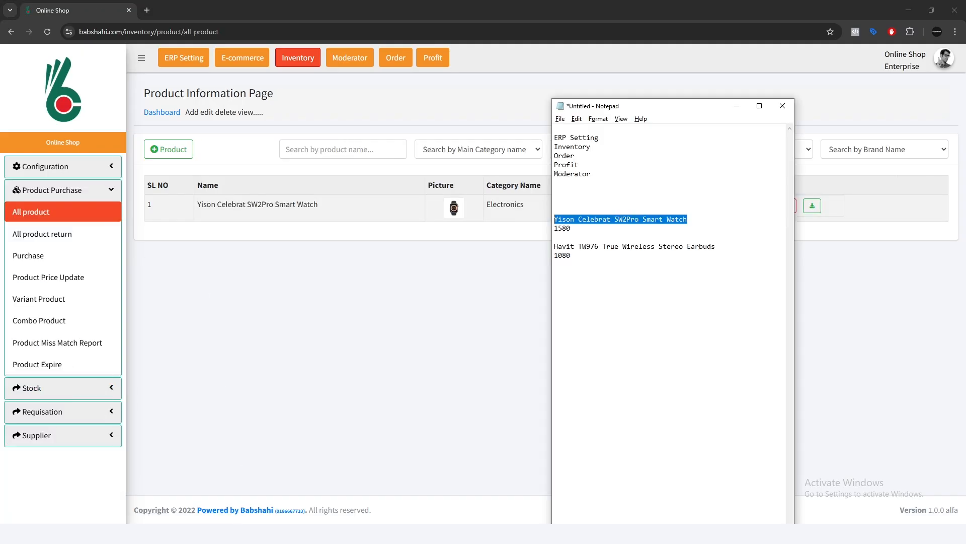
{"action": "left_click_drag", "start_coordinate": [716, 247], "coordinate": [555, 246]}
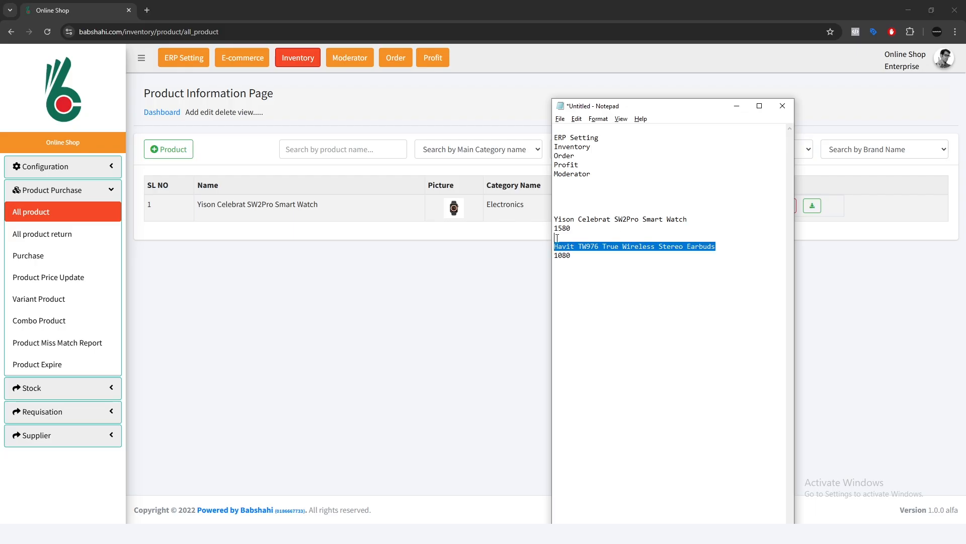
{"action": "left_click_drag", "start_coordinate": [568, 176], "coordinate": [555, 129]}
{"action": "key", "text": "Delete"}
{"action": "key", "text": "Delete"}
{"action": "key", "text": "Delete"}
{"action": "key", "text": "Delete"}
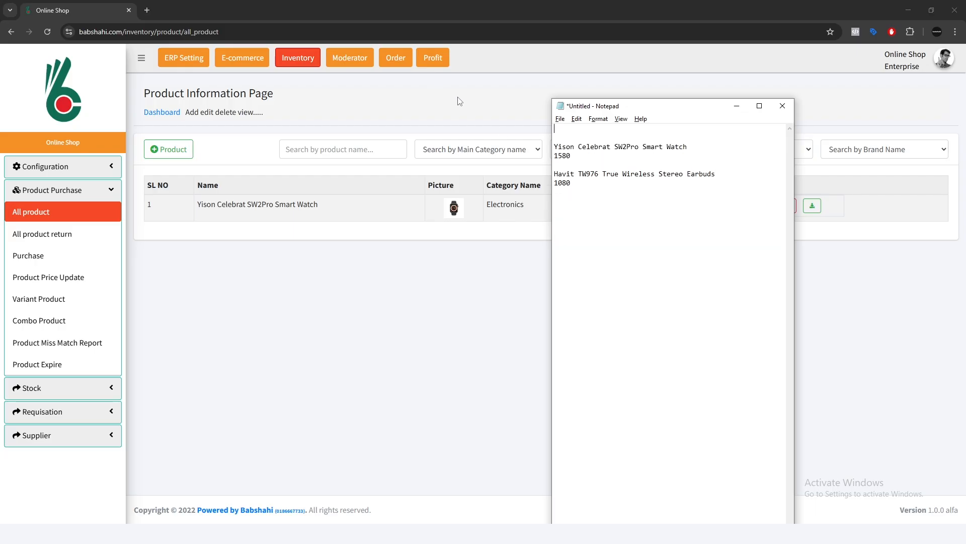
- Copy "Havit TW976 True Wireless Stereo Earbuds" from Notepad and paste it as the product name in a new product form
{"action": "left_click_drag", "start_coordinate": [665, 178], "coordinate": [490, 151]}
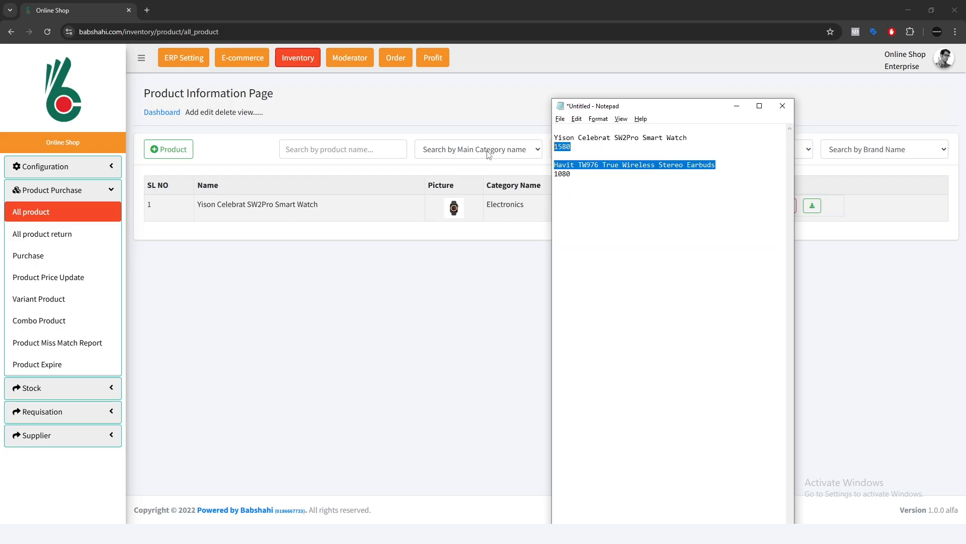
{"action": "left_click", "coordinate": [629, 174]}
{"action": "left_click_drag", "start_coordinate": [720, 166], "coordinate": [548, 166]}
{"action": "key", "text": "ctrl+c"}
{"action": "left_click", "coordinate": [183, 155]}
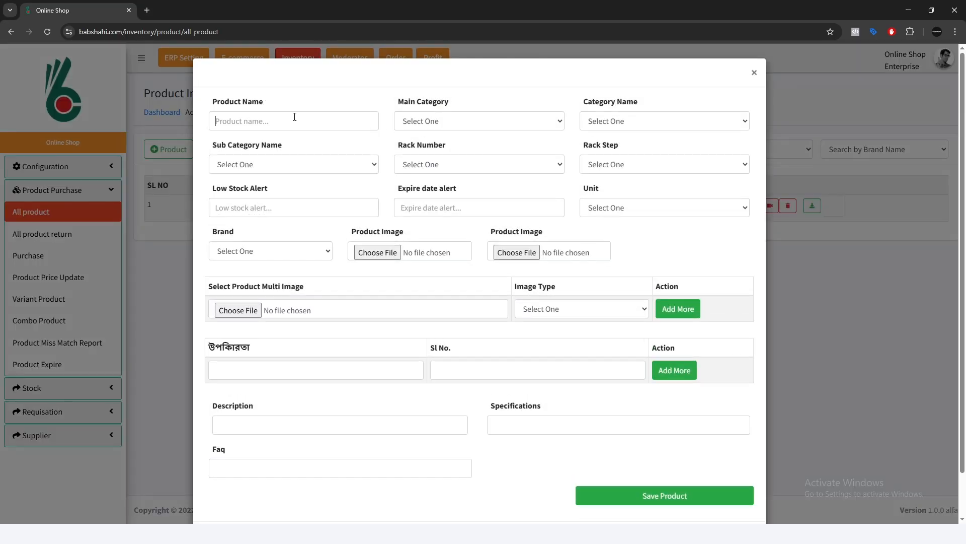
{"action": "left_click", "coordinate": [294, 118]}
{"action": "key", "text": "ctrl+v"}
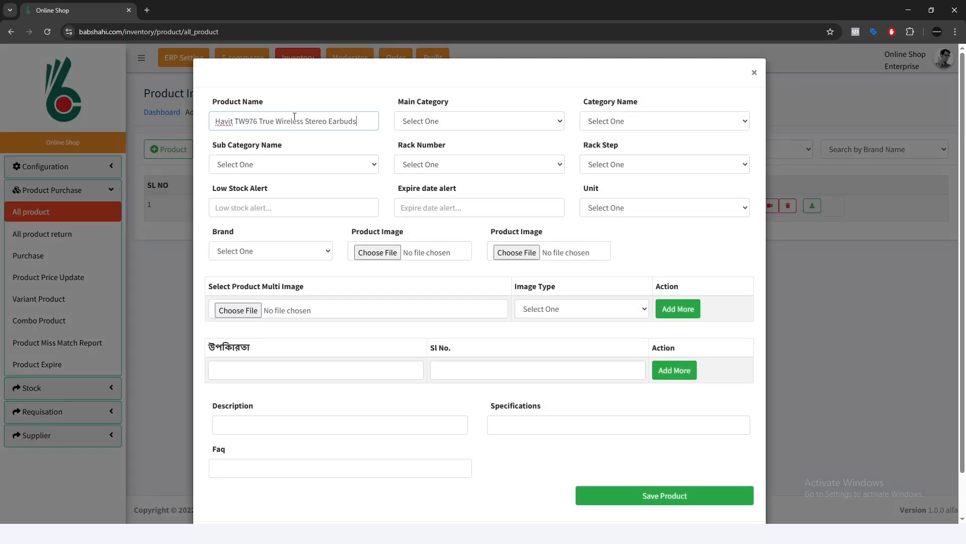
- Set the product's main category to Face Care and check the available category and sub category options
{"action": "left_click", "coordinate": [452, 123]}
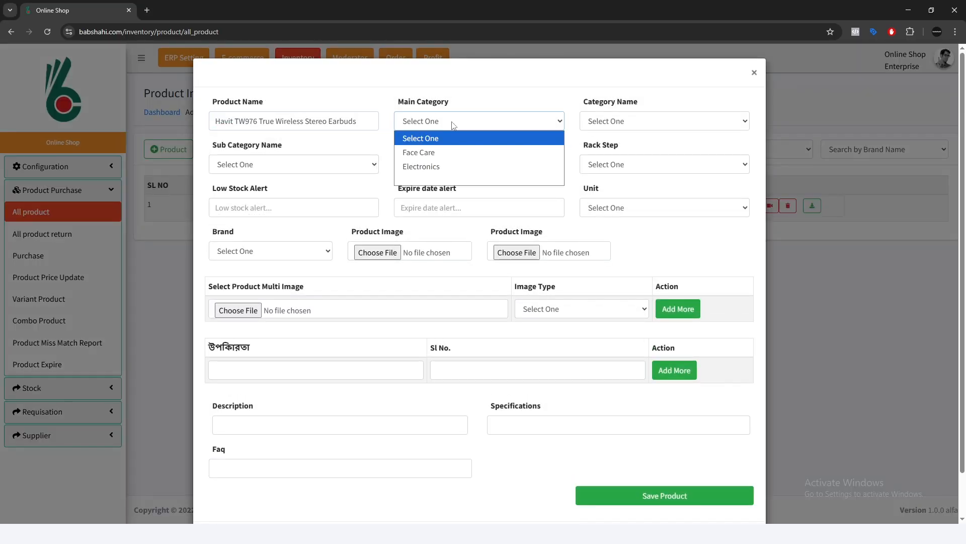
{"action": "left_click", "coordinate": [460, 159]}
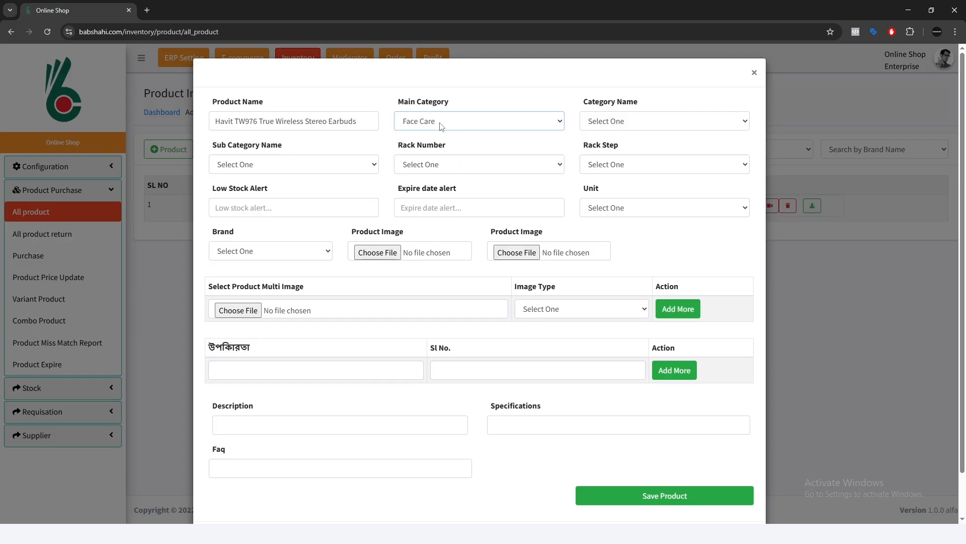
{"action": "left_click", "coordinate": [656, 125]}
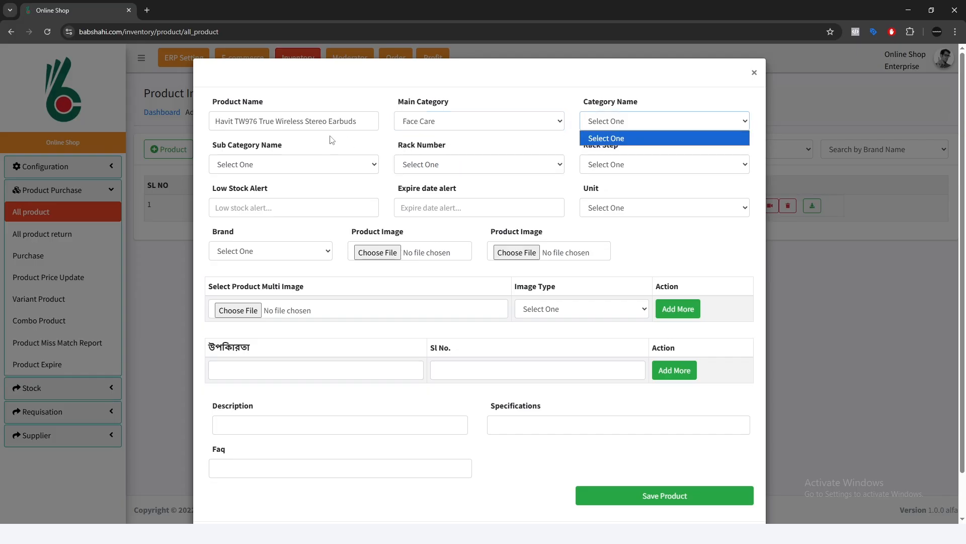
{"action": "left_click", "coordinate": [505, 101]}
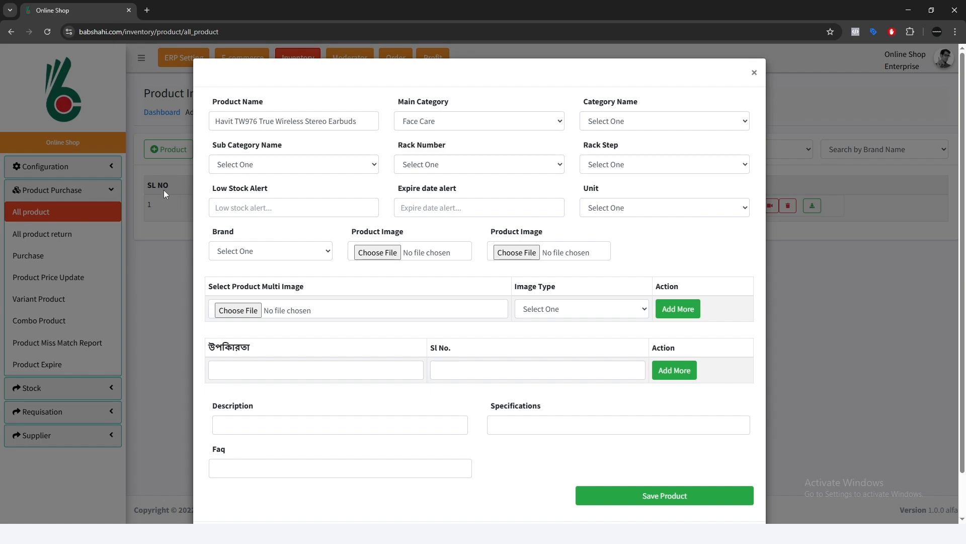
{"action": "left_click", "coordinate": [275, 166]}
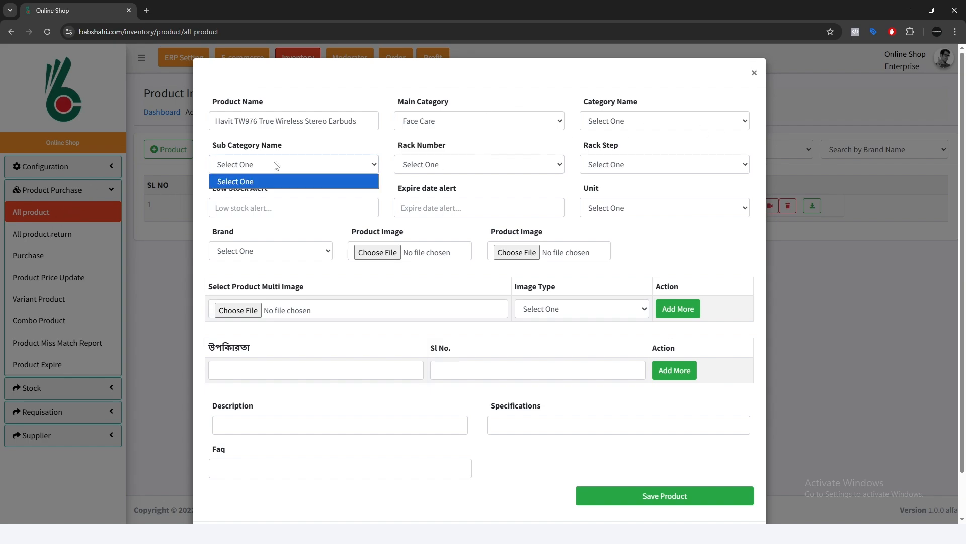
{"action": "left_click", "coordinate": [488, 158]}
- Assign the product to rack number 3 and rack step 5th
{"action": "left_click", "coordinate": [449, 170]}
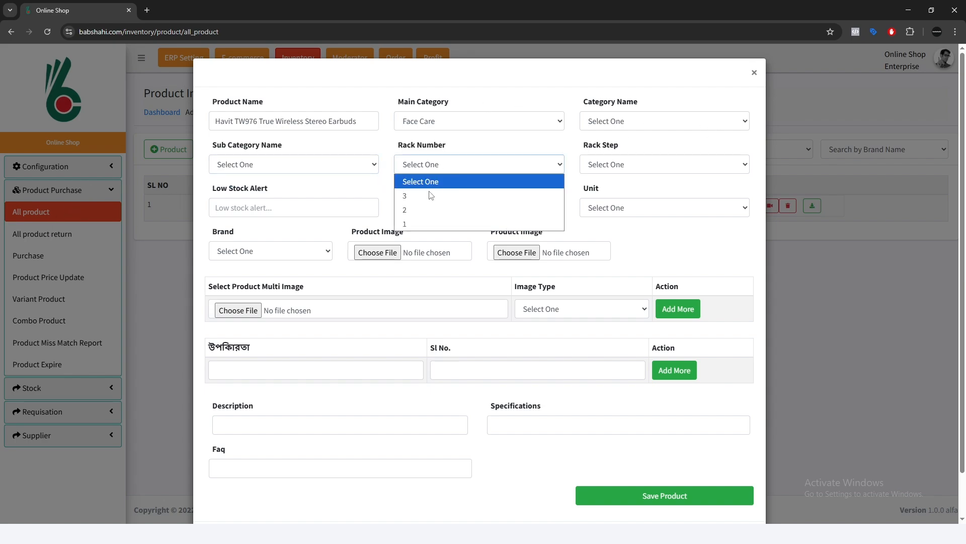
{"action": "left_click", "coordinate": [434, 197]}
{"action": "left_click", "coordinate": [649, 165]}
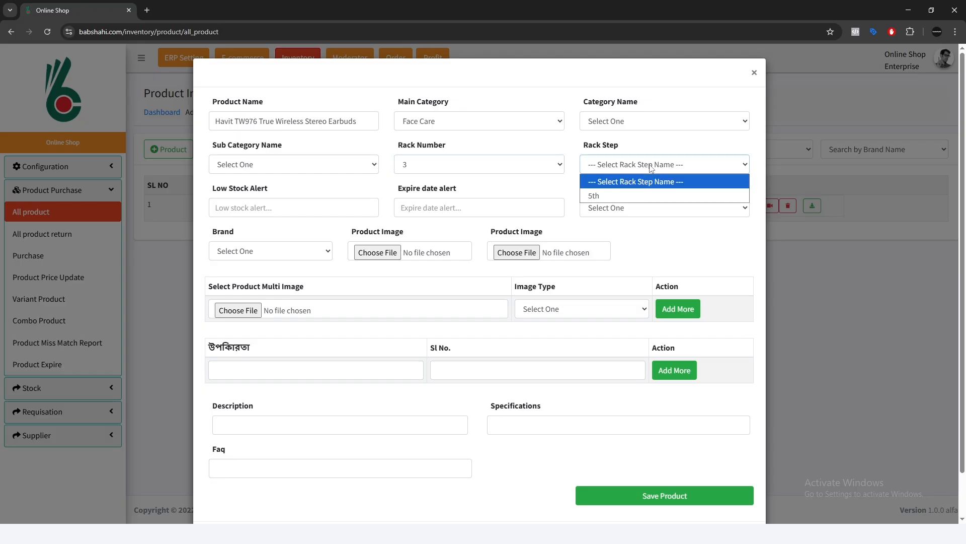
{"action": "left_click", "coordinate": [607, 196]}
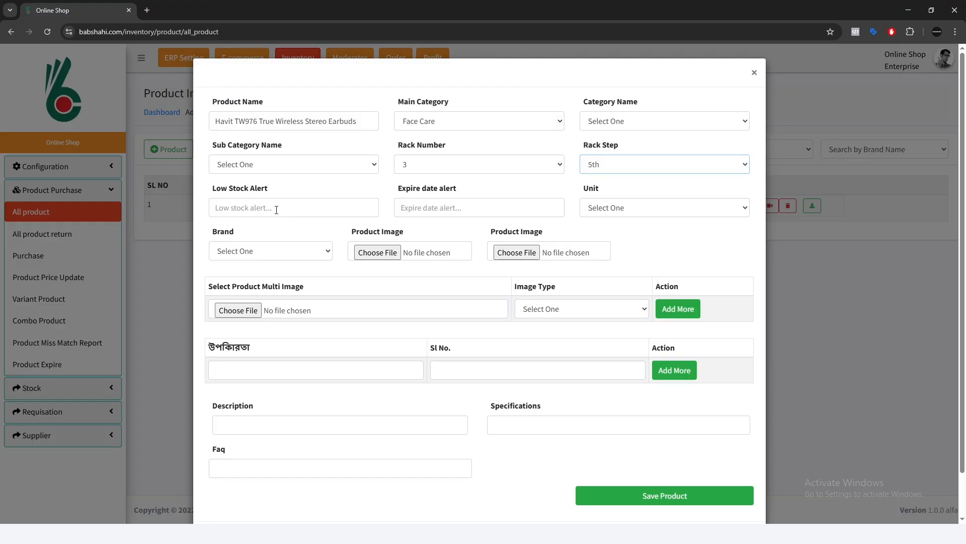
- Set the product's low stock alert to 100
{"action": "left_click", "coordinate": [276, 209]}
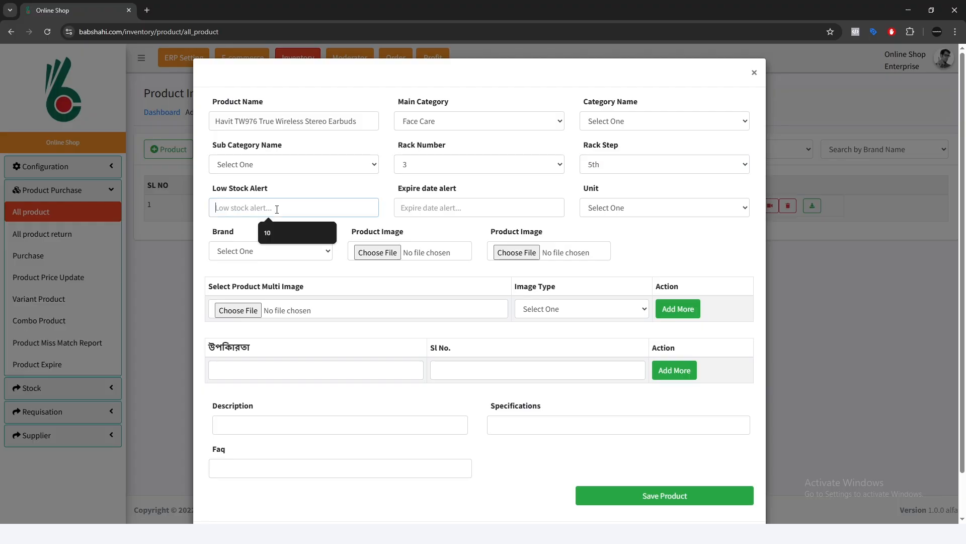
{"action": "type", "text": "100"}
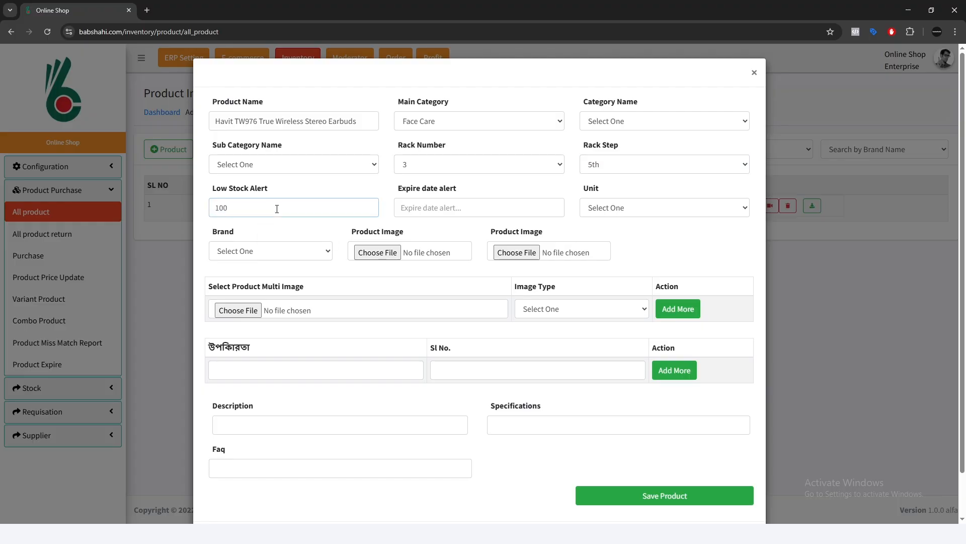
{"action": "left_click", "coordinate": [278, 238]}
- Set the product's expire date alert to 30-11-2025
{"action": "left_click", "coordinate": [490, 207]}
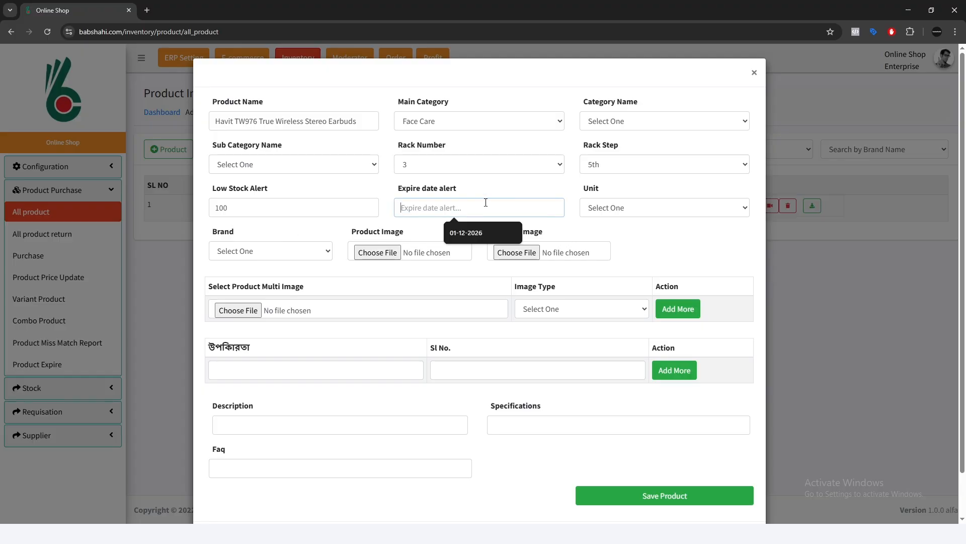
{"action": "left_click", "coordinate": [433, 230]}
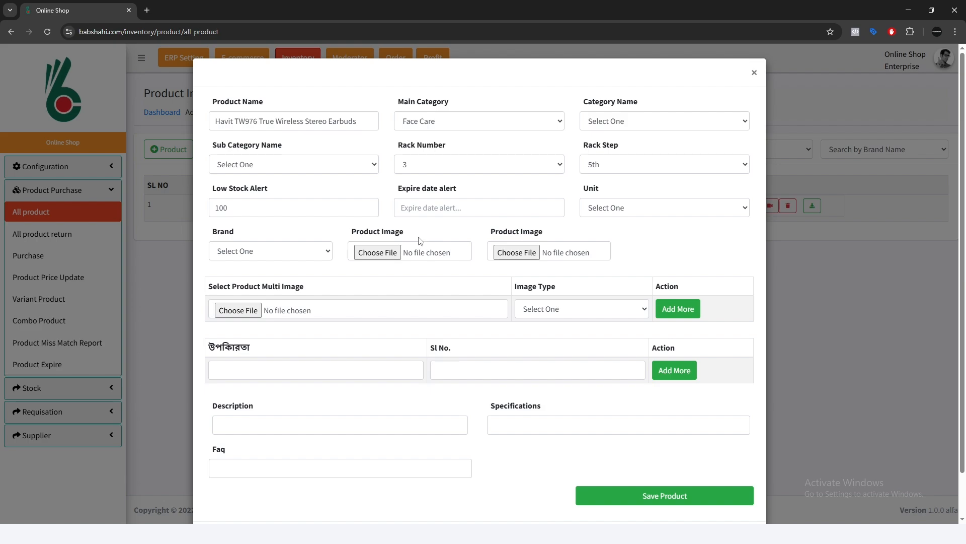
{"action": "left_click", "coordinate": [444, 230]}
{"action": "left_click", "coordinate": [457, 210]}
{"action": "key", "text": "Down"}
{"action": "key", "text": "Return"}
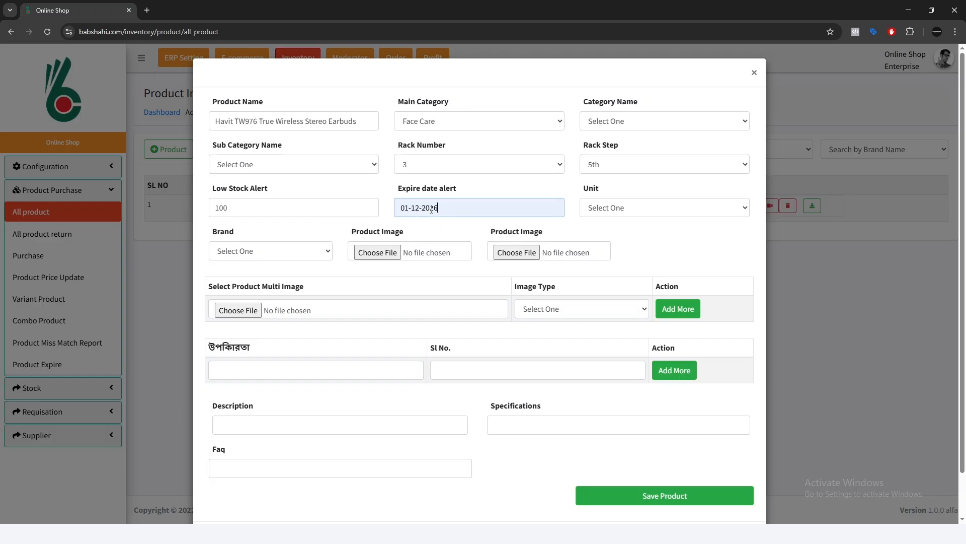
{"action": "key", "text": "BackSpace"}
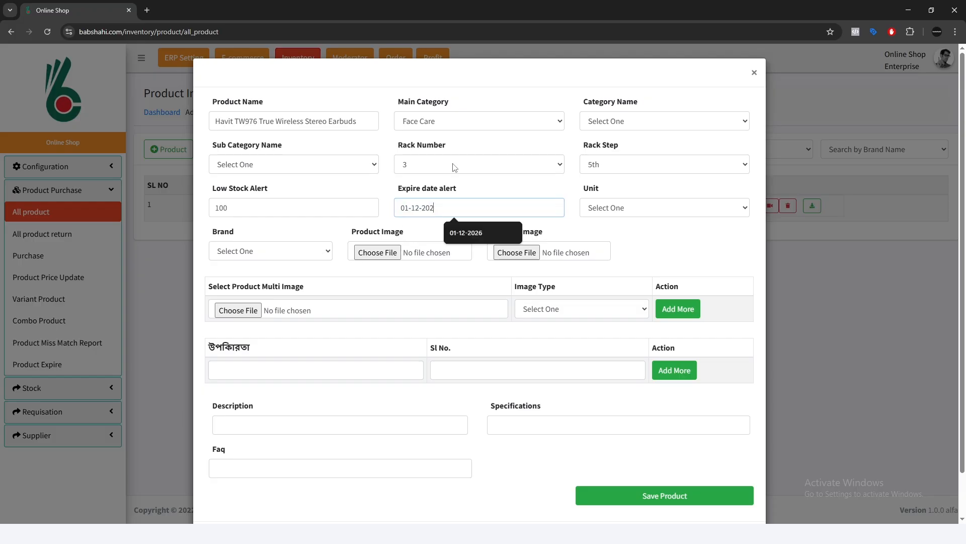
{"action": "type", "text": "5"}
{"action": "left_click", "coordinate": [419, 207]}
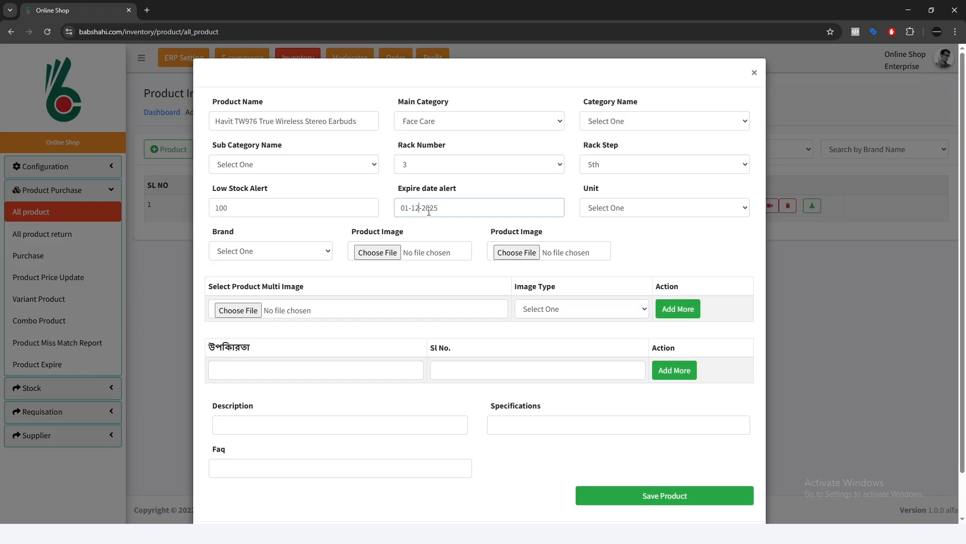
{"action": "key", "text": "BackSpace"}
{"action": "type", "text": "1"}
{"action": "key", "text": "BackSpace"}
{"action": "key", "text": "BackSpace"}
{"action": "type", "text": "30"}
- Set the brand to The Body Shop, attach the Yison Celebrat SW2Pro Smart Watch picture as the first product image, and save the product
{"action": "left_click", "coordinate": [251, 253]}
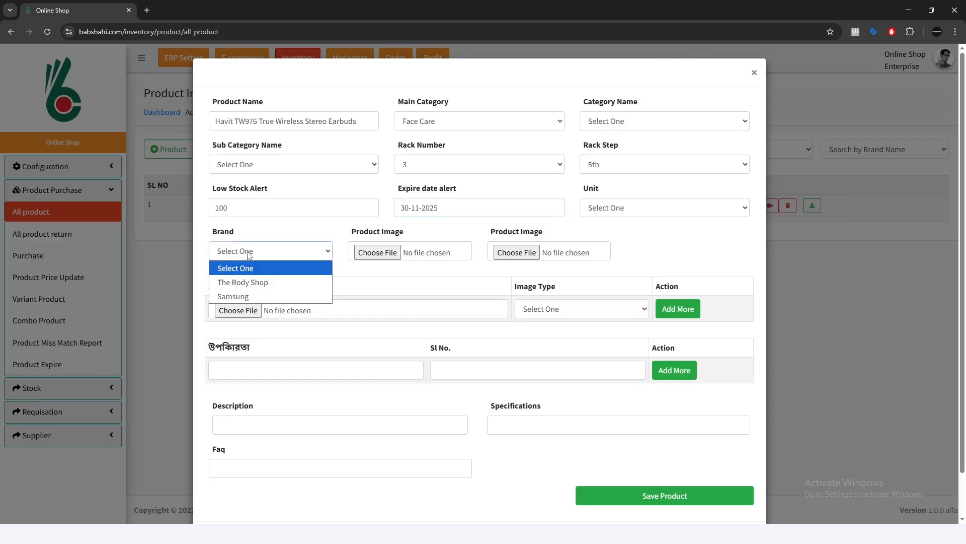
{"action": "left_click", "coordinate": [253, 283]}
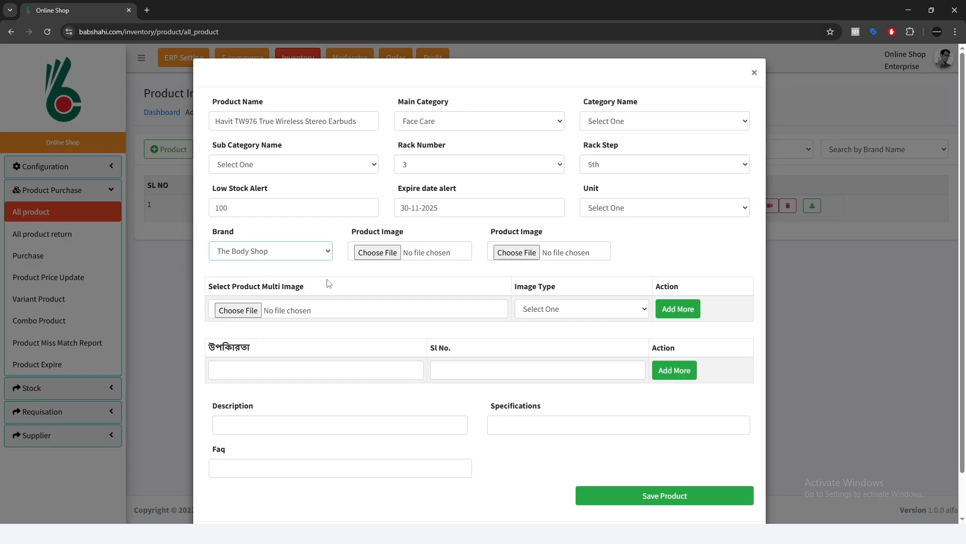
{"action": "left_click", "coordinate": [373, 254]}
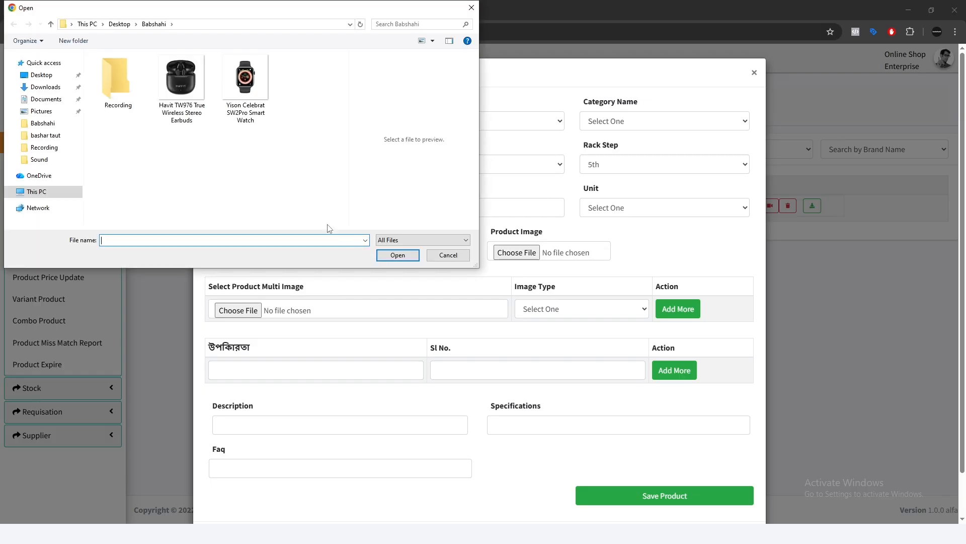
{"action": "double_click", "coordinate": [250, 93]}
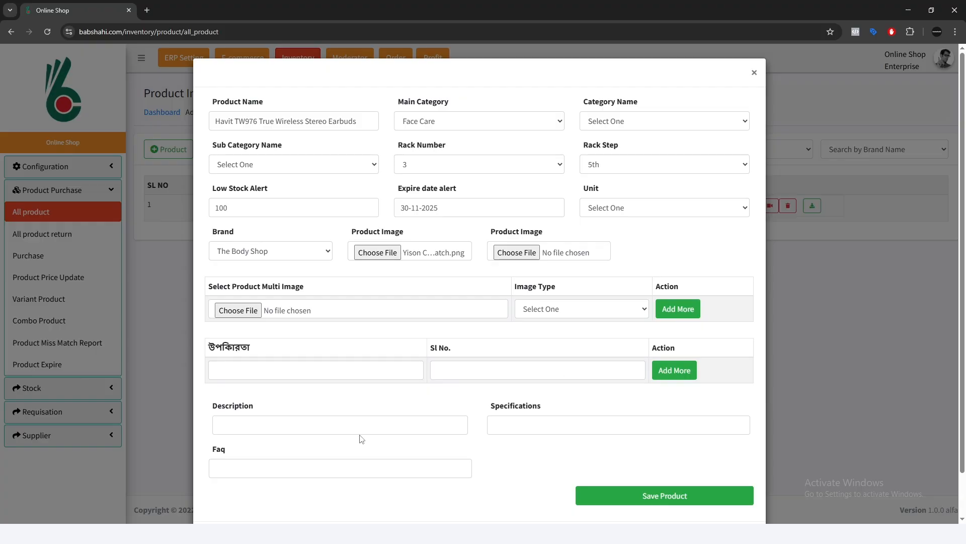
{"action": "scroll", "coordinate": [417, 428], "scroll_direction": "down", "scroll_amount": 1}
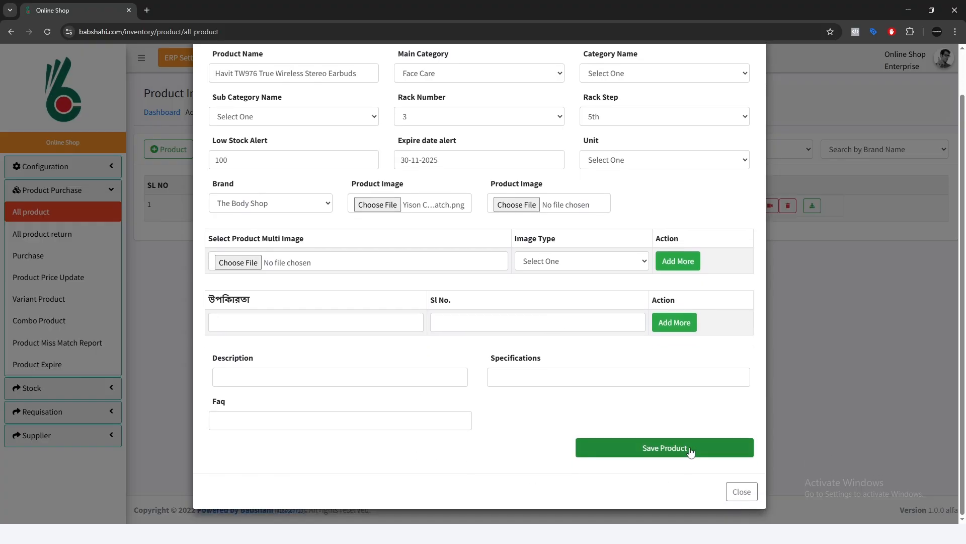
{"action": "left_click", "coordinate": [686, 448]}
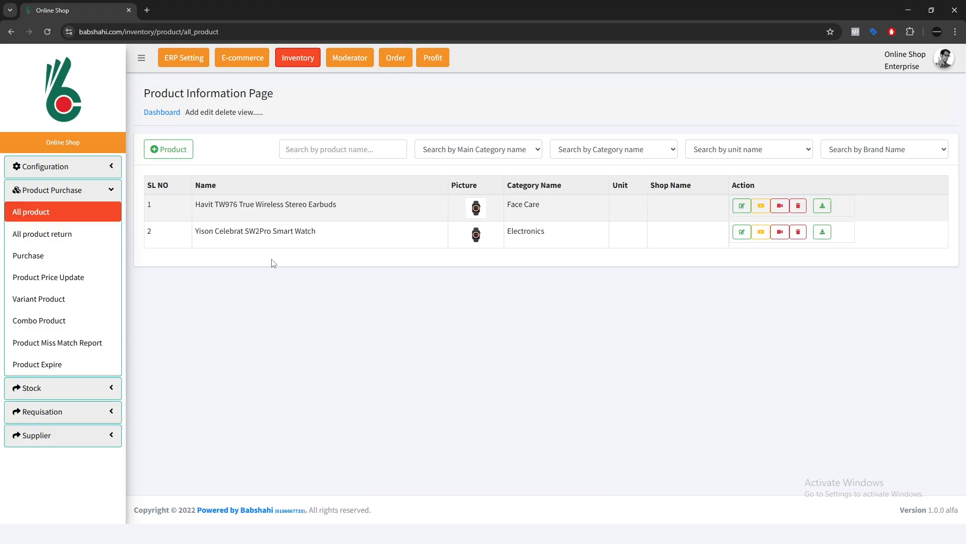
- Start a new purchase entry for the product 1006 (Havit TW976 True Wireless Stereo Earbuds)
{"action": "left_click", "coordinate": [46, 261]}
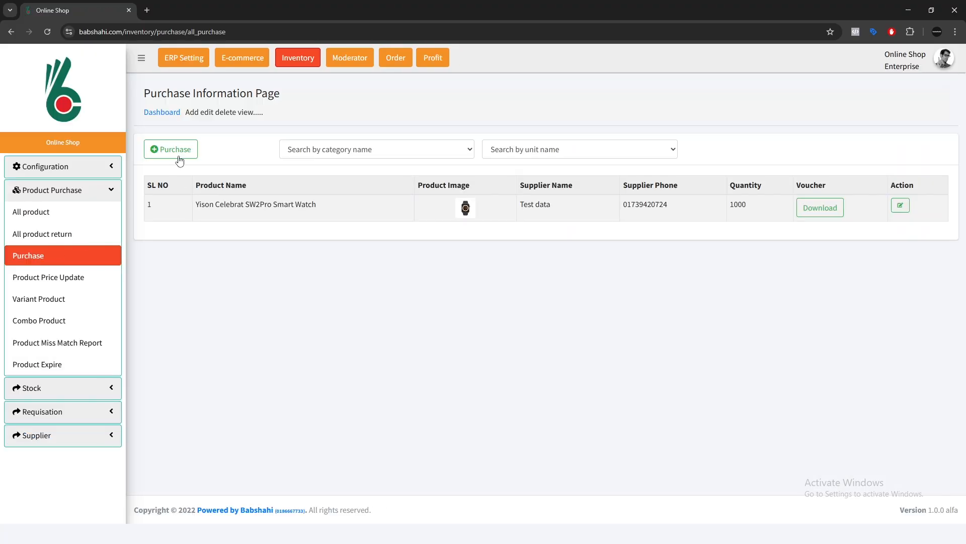
{"action": "left_click", "coordinate": [172, 150]}
{"action": "left_click", "coordinate": [433, 120]}
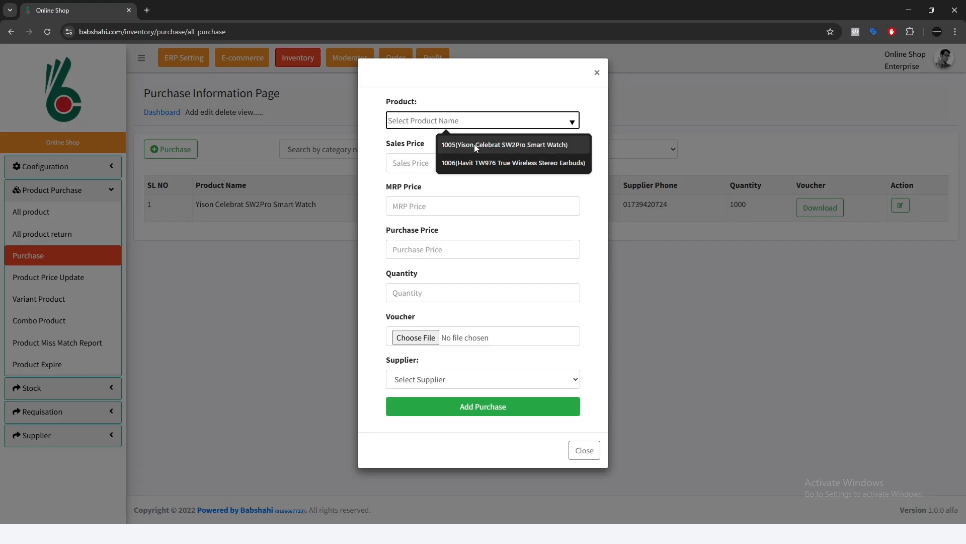
{"action": "left_click", "coordinate": [475, 164]}
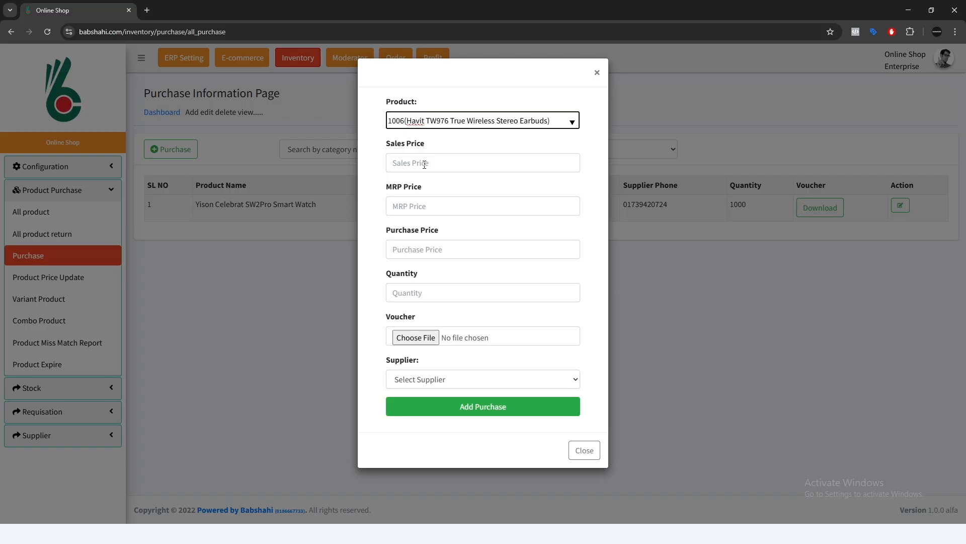
- Set the purchase's sales price to 500, MRP price to 700 and purchase price to 350
{"action": "left_click", "coordinate": [424, 165]}
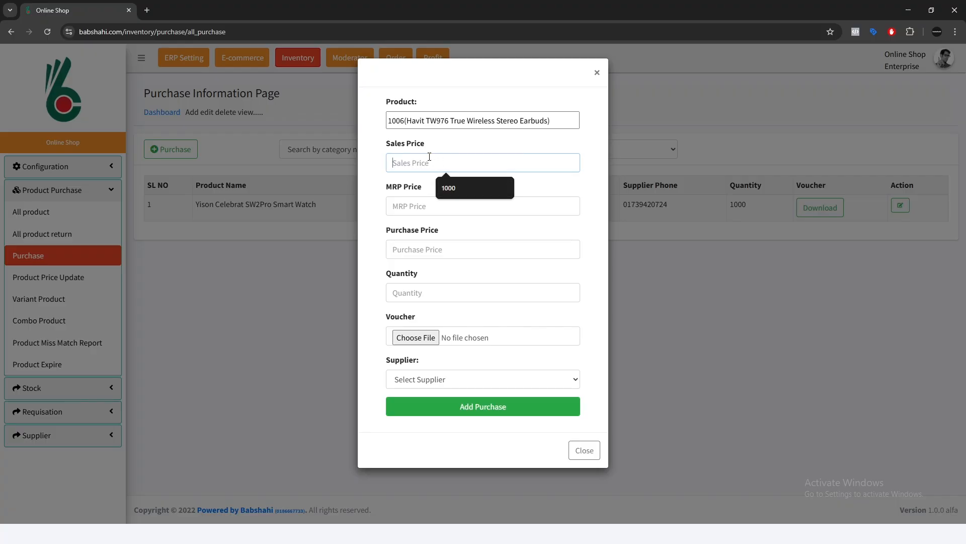
{"action": "type", "text": "500"}
{"action": "left_click", "coordinate": [409, 207]}
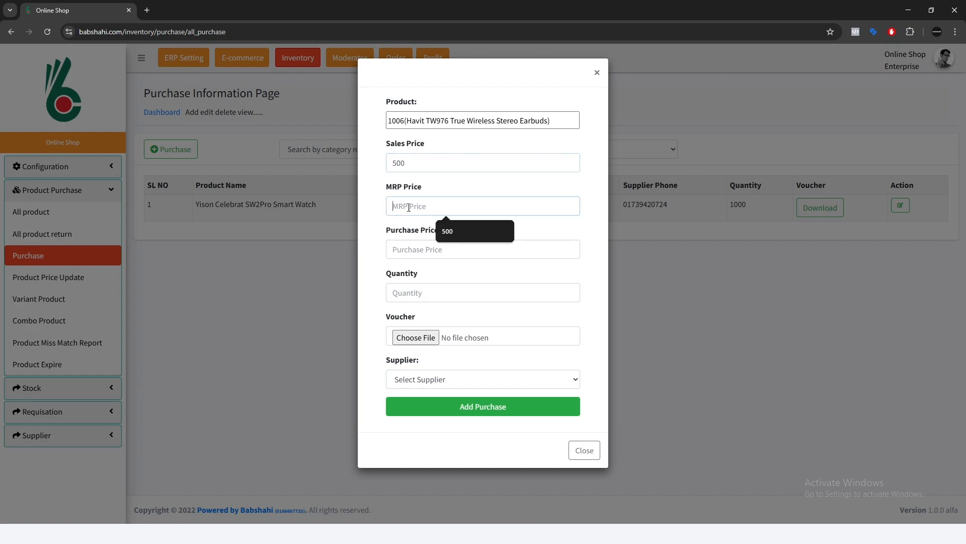
{"action": "type", "text": "700"}
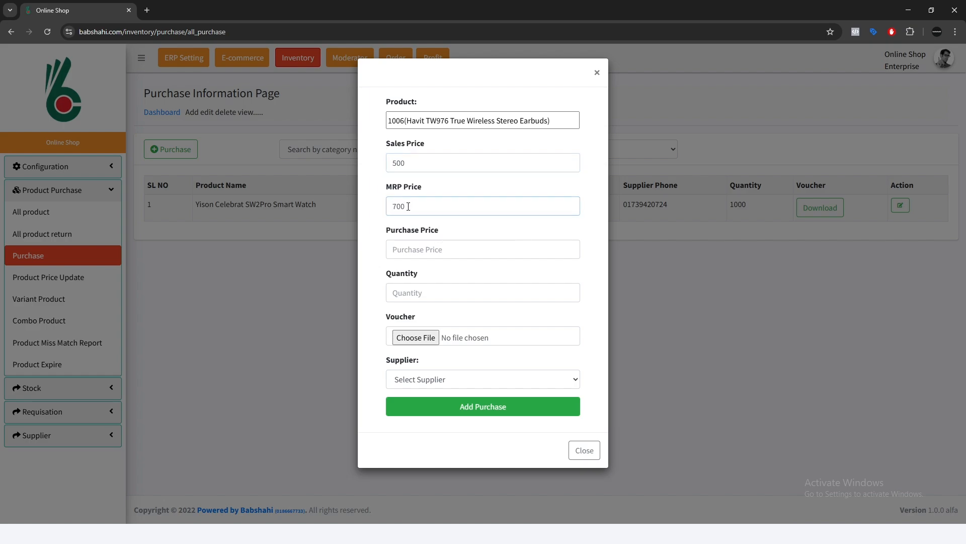
{"action": "left_click", "coordinate": [434, 232]}
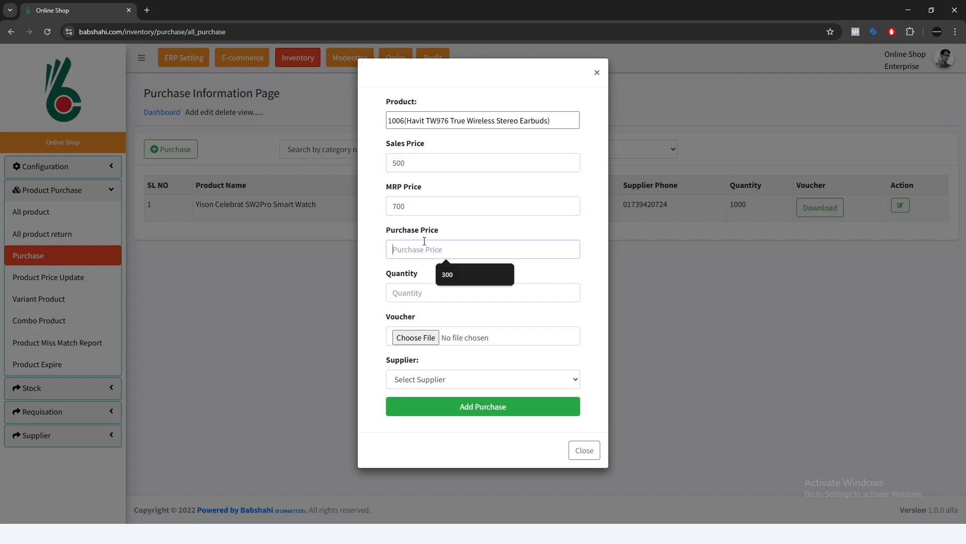
{"action": "type", "text": "350"}
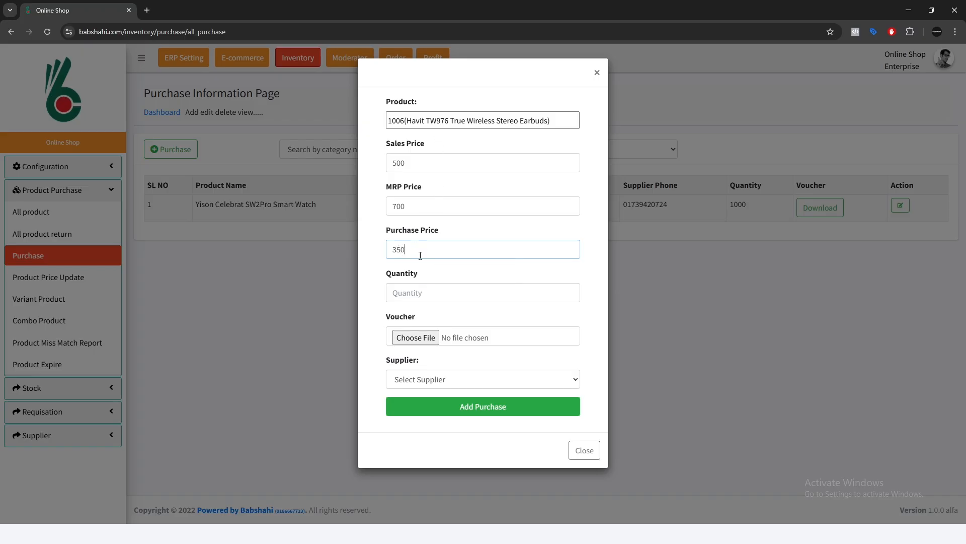
- Set the purchase quantity to 1500, choose Test data as supplier, and add the purchase
{"action": "left_click", "coordinate": [432, 292]}
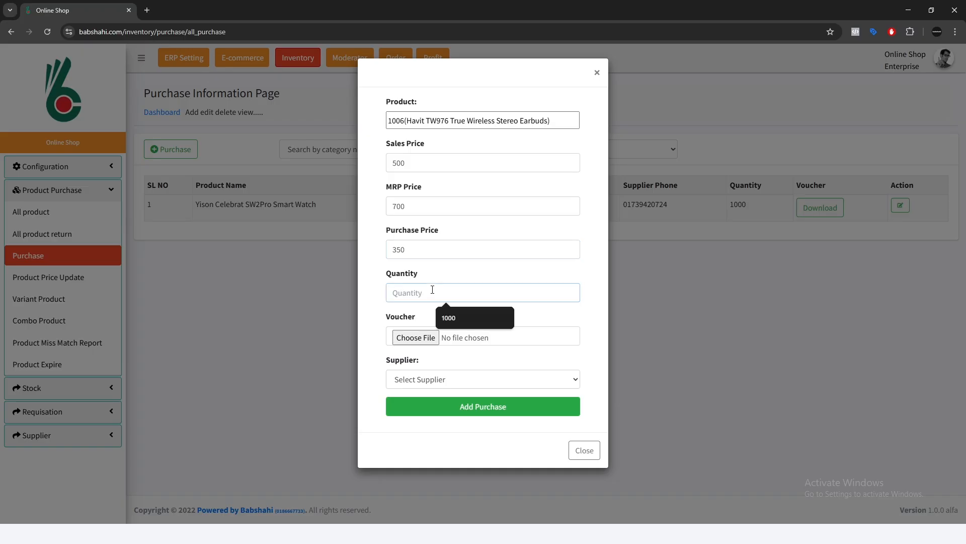
{"action": "type", "text": "1500"}
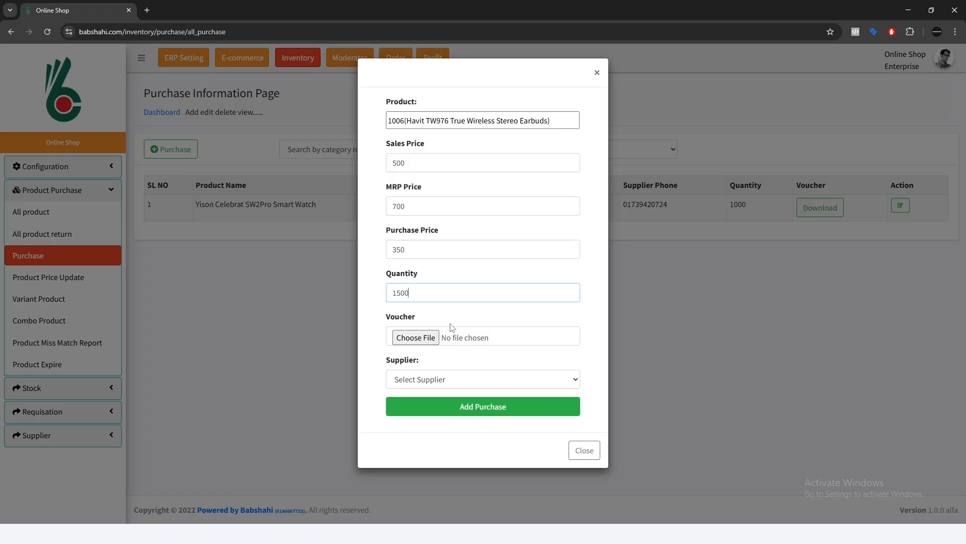
{"action": "left_click", "coordinate": [458, 381]}
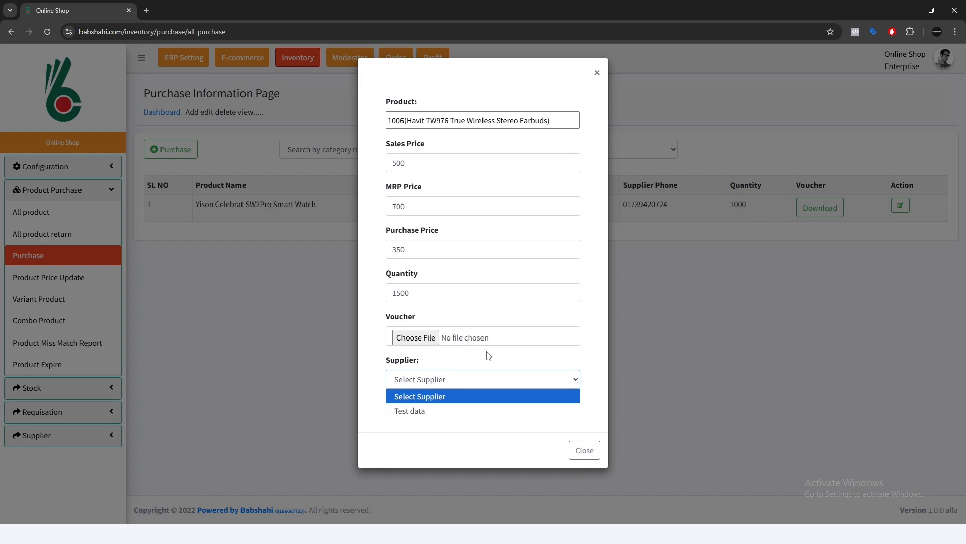
{"action": "left_click", "coordinate": [453, 409]}
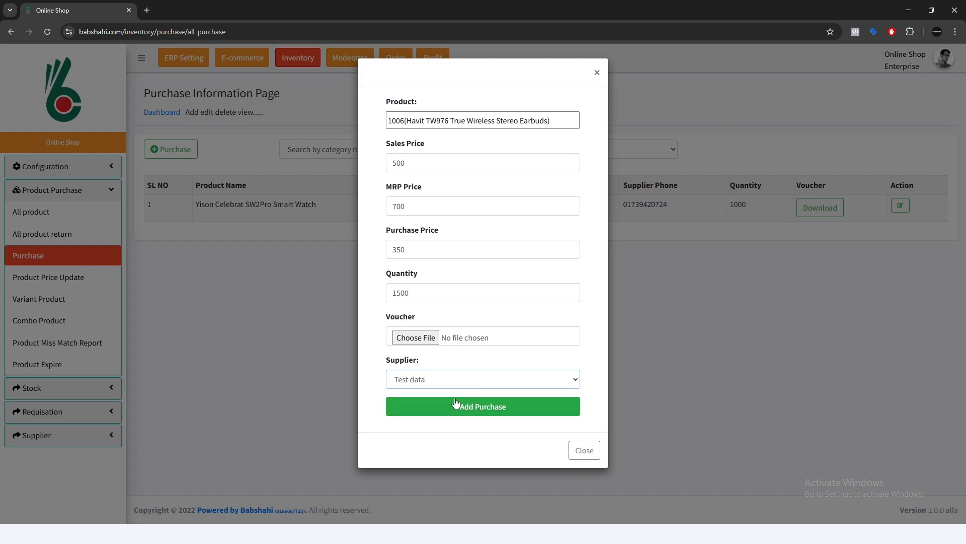
{"action": "left_click", "coordinate": [437, 296]}
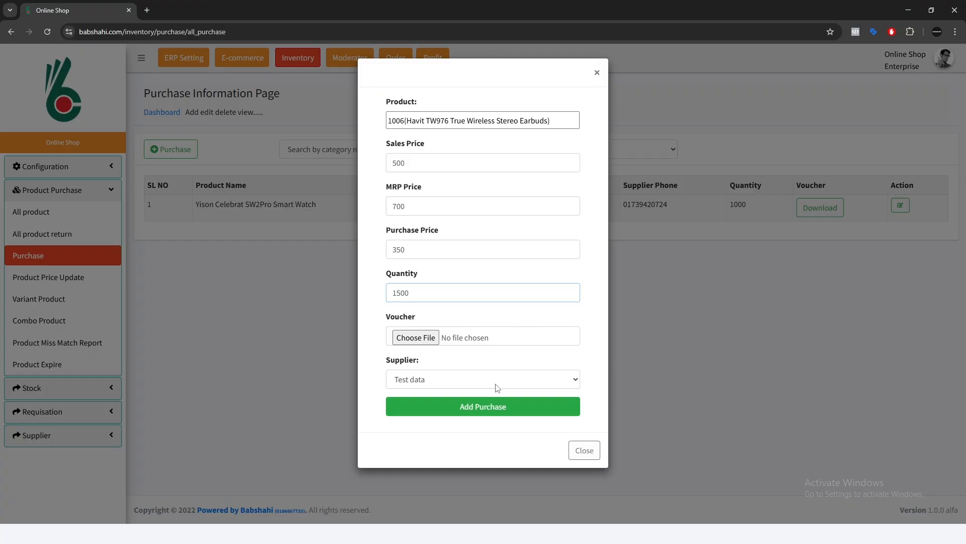
{"action": "left_click", "coordinate": [503, 410]}
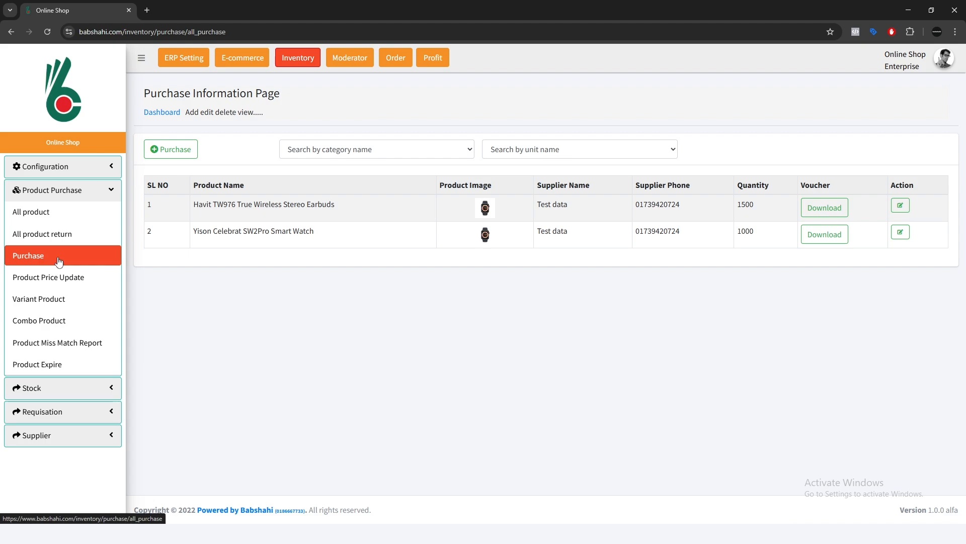
- Start a new product stock-in entry for 1006 (Havit TW976 True Wireless Stereo Earbuds)
{"action": "left_click", "coordinate": [83, 390]}
{"action": "left_click", "coordinate": [56, 409]}
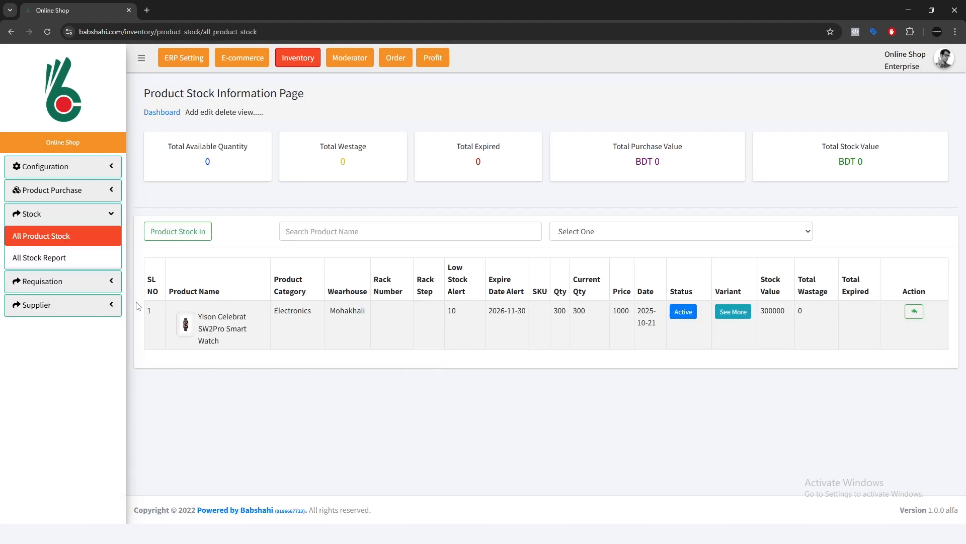
{"action": "left_click", "coordinate": [190, 236]}
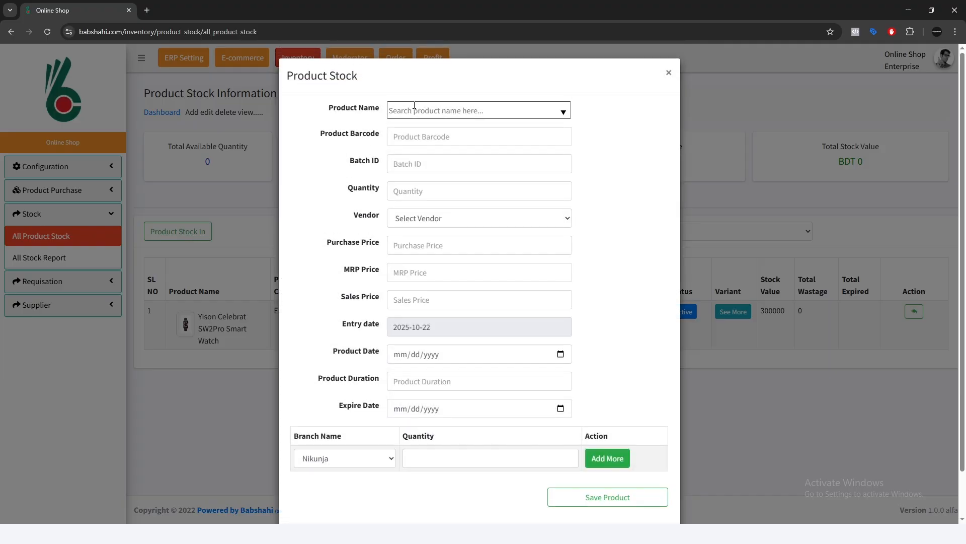
{"action": "left_click", "coordinate": [478, 110]}
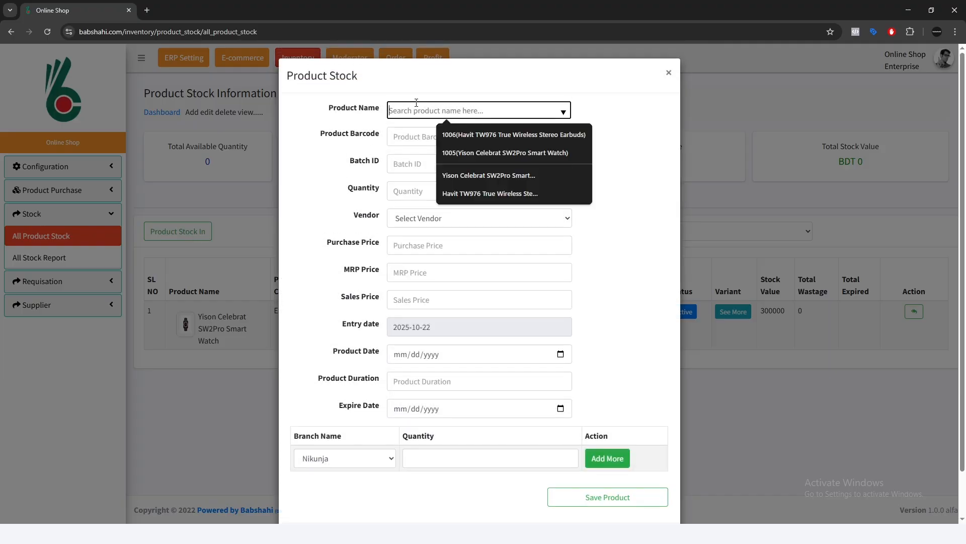
{"action": "left_click", "coordinate": [475, 134]}
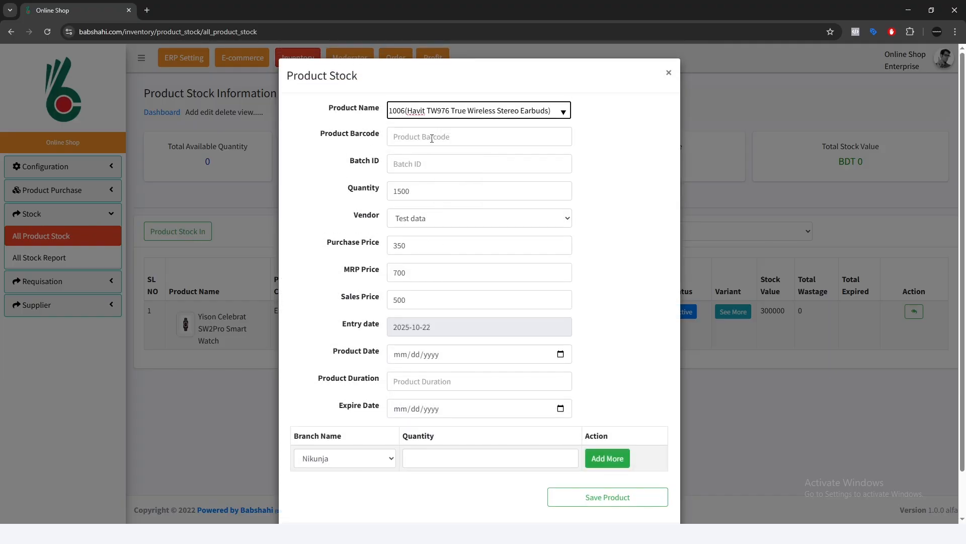
{"action": "left_click", "coordinate": [599, 158]}
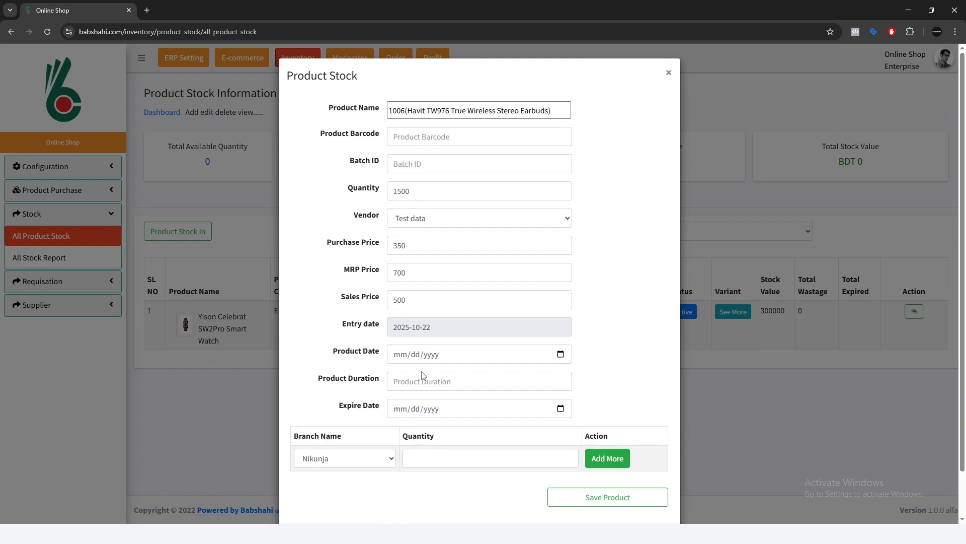
- Set the stock entry's product date to 10/22/2025 and its product duration to 90
{"action": "scroll", "coordinate": [387, 377], "scroll_direction": "down", "scroll_amount": 1}
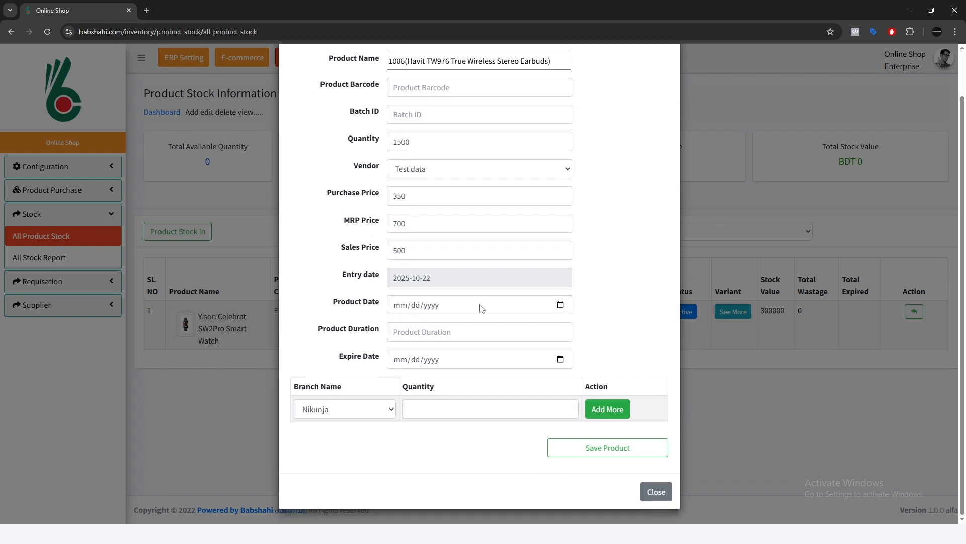
{"action": "left_click", "coordinate": [562, 305]}
{"action": "left_click", "coordinate": [445, 401]}
{"action": "left_click", "coordinate": [442, 333]}
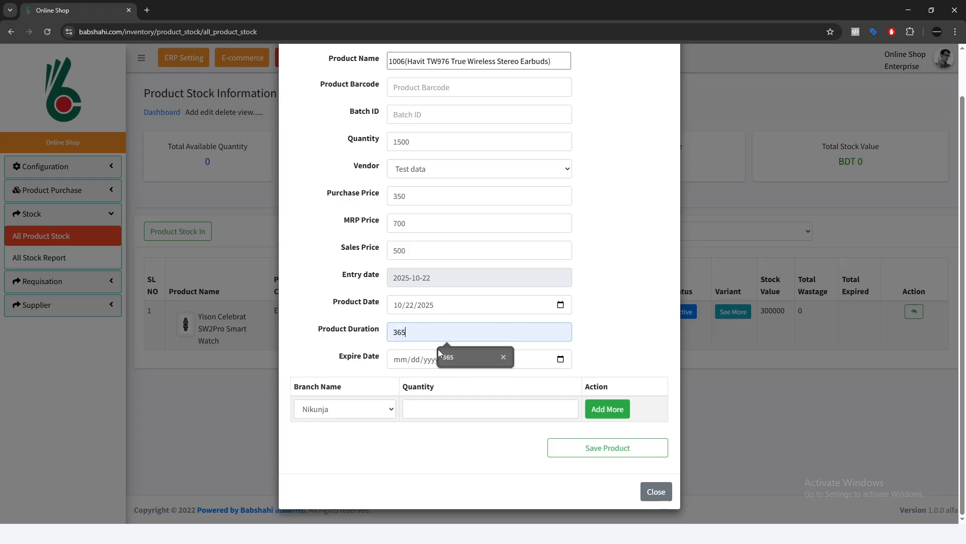
{"action": "left_click", "coordinate": [456, 356]}
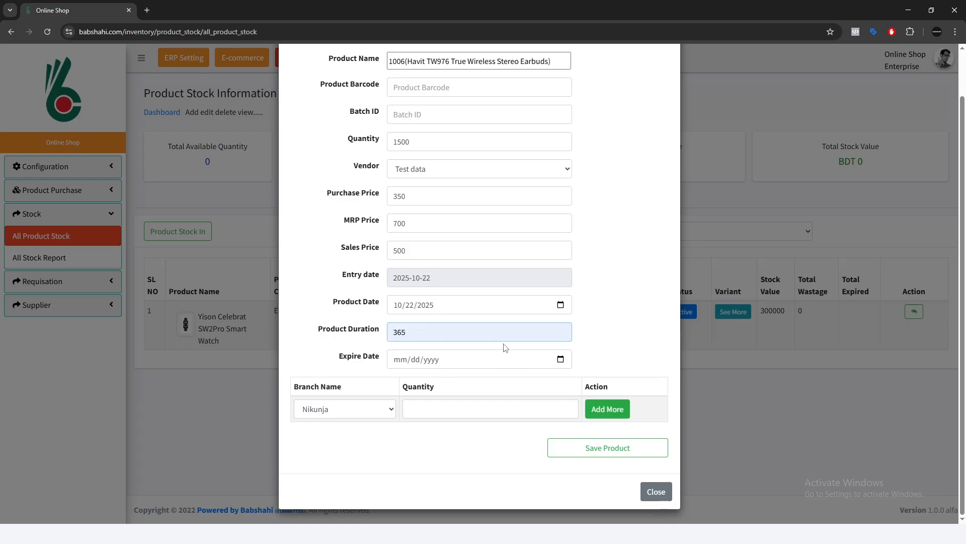
{"action": "left_click_drag", "start_coordinate": [449, 334], "coordinate": [333, 333]}
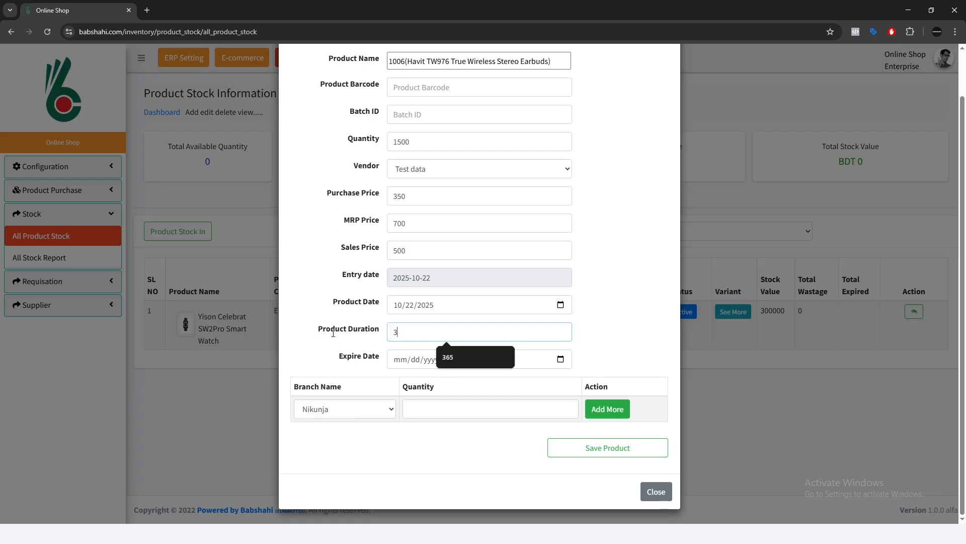
{"action": "key", "text": "BackSpace"}
{"action": "type", "text": "90"}
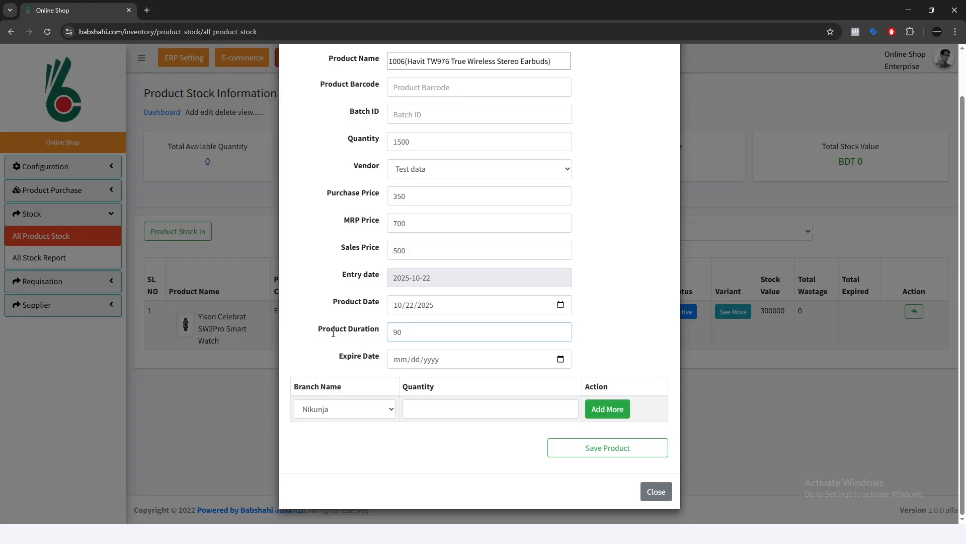
{"action": "left_click", "coordinate": [458, 378]}
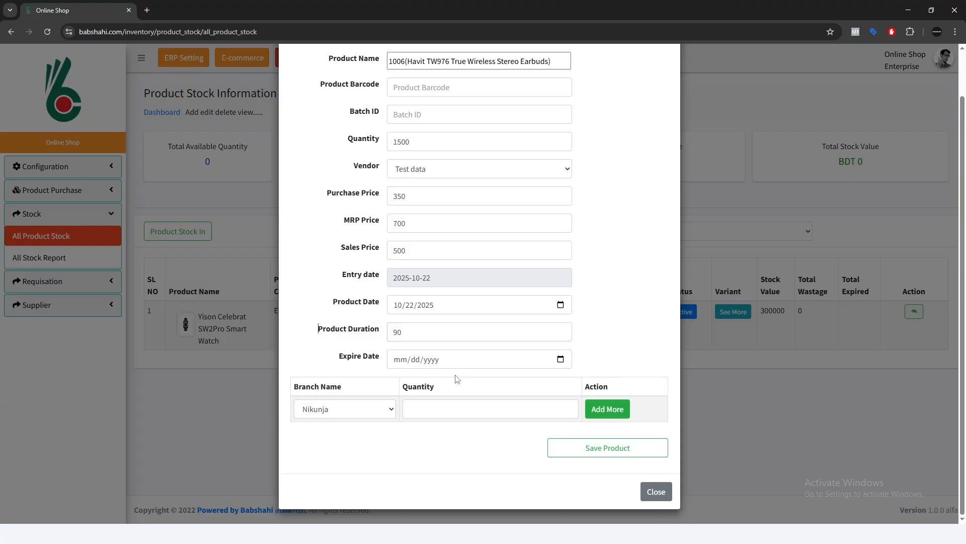
- Set the stock entry's expire date to 12/31/2025
{"action": "left_click", "coordinate": [560, 360]}
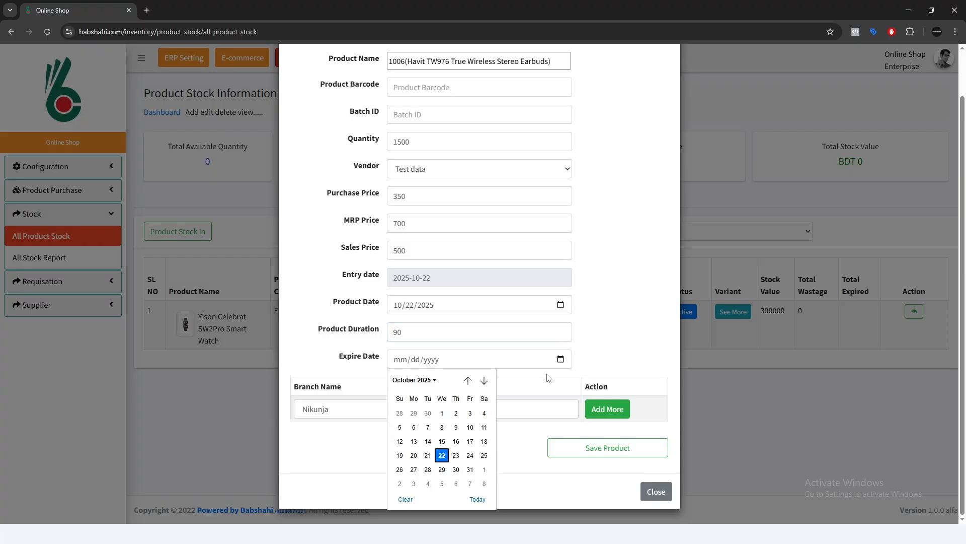
{"action": "left_click", "coordinate": [484, 381]}
{"action": "left_click", "coordinate": [484, 381]}
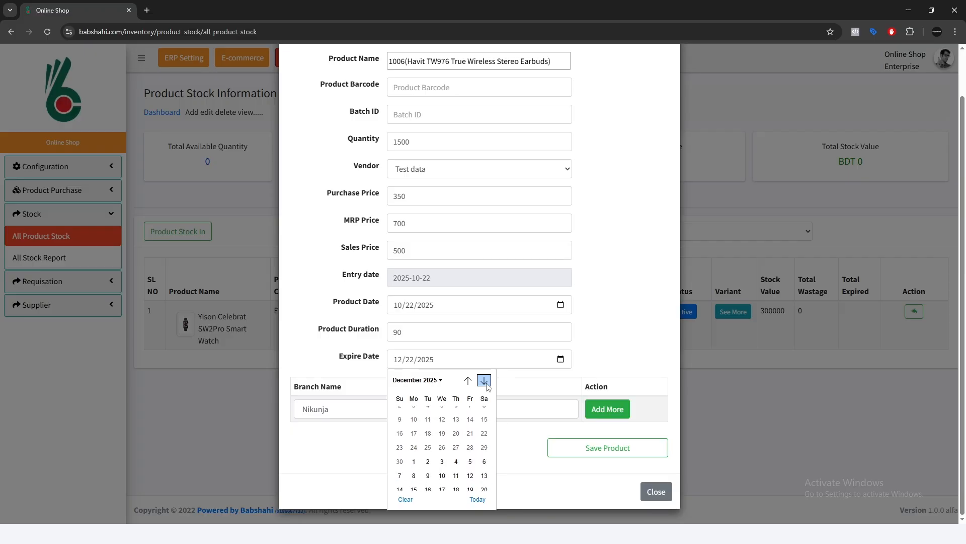
{"action": "left_click", "coordinate": [442, 469]}
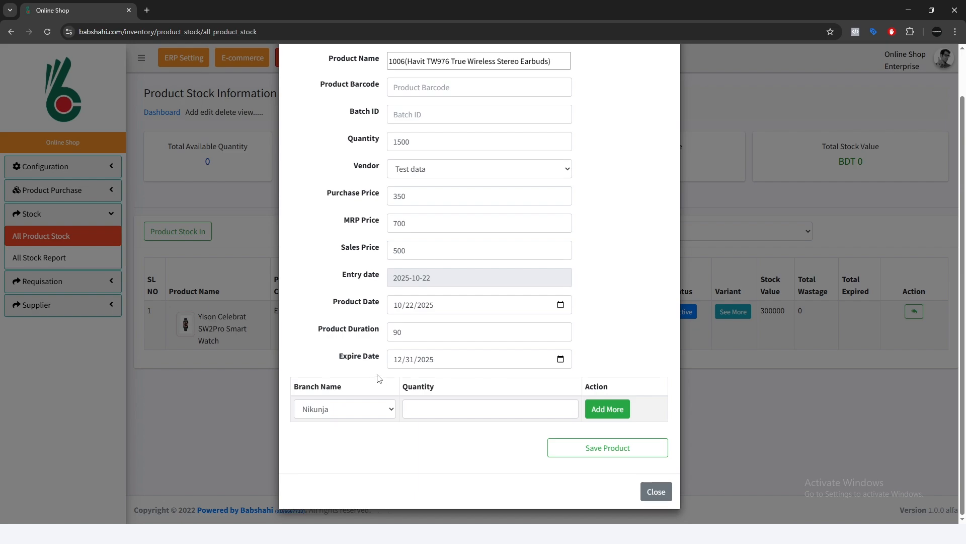
{"action": "left_click_drag", "start_coordinate": [299, 386], "coordinate": [365, 396]}
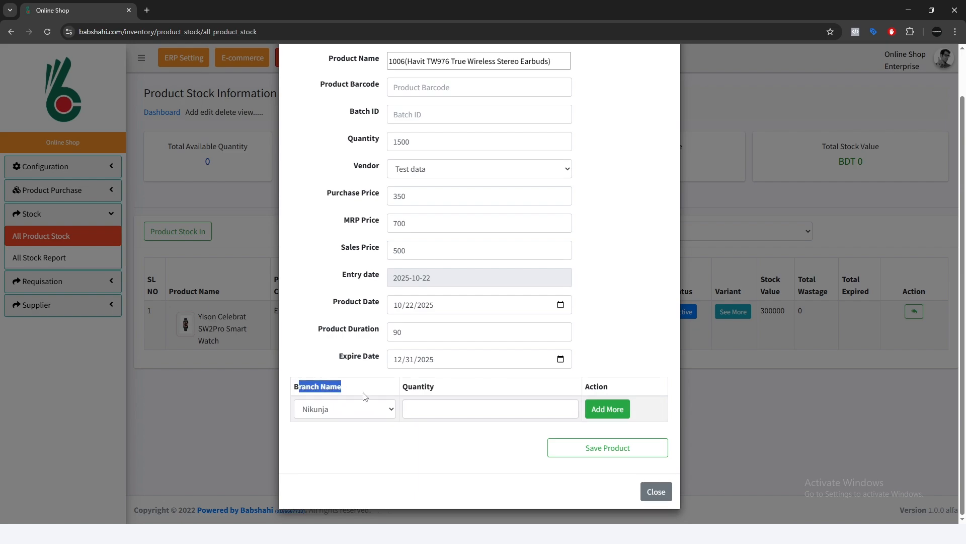
{"action": "left_click", "coordinate": [336, 396]}
{"action": "left_click_drag", "start_coordinate": [294, 386], "coordinate": [345, 395]}
{"action": "left_click", "coordinate": [359, 389]}
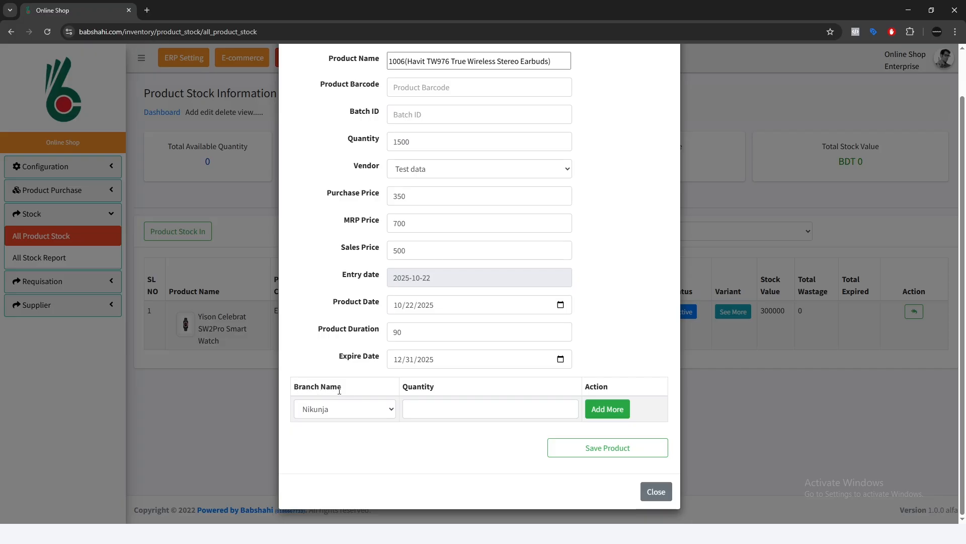
- Allocate a quantity of 500 to the Nikunja branch and save the product stock entry
{"action": "left_click", "coordinate": [347, 407]}
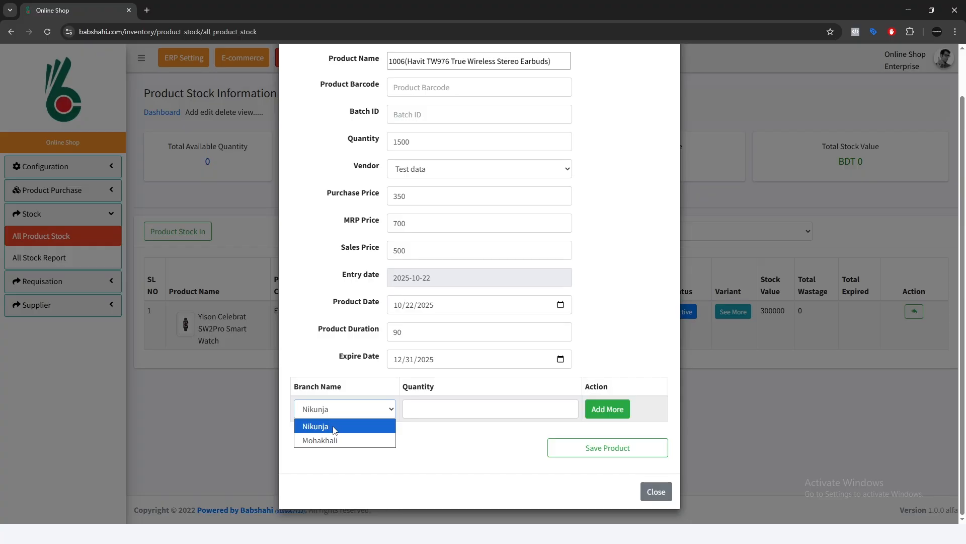
{"action": "left_click", "coordinate": [334, 429]}
{"action": "left_click", "coordinate": [340, 413]}
{"action": "left_click", "coordinate": [341, 441]}
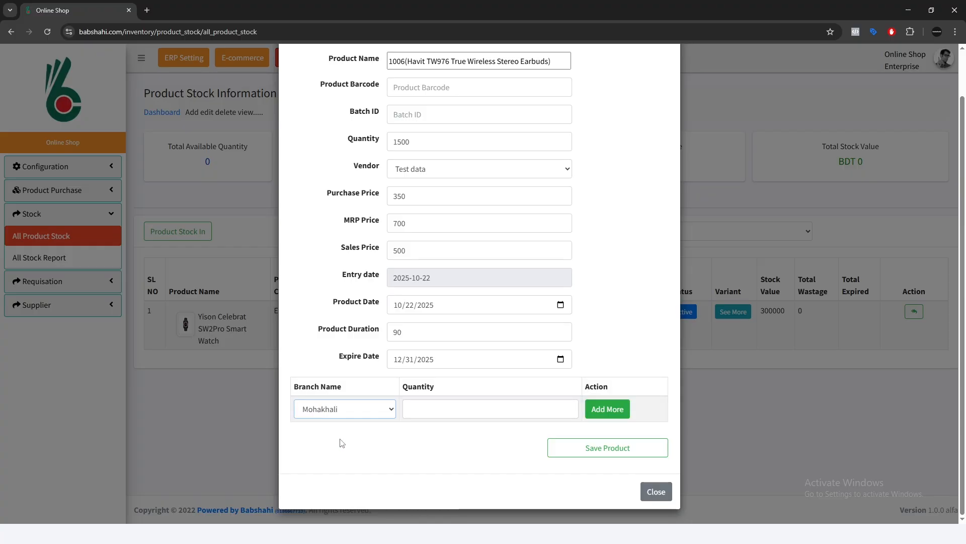
{"action": "left_click", "coordinate": [335, 409]}
{"action": "left_click", "coordinate": [335, 427]}
{"action": "left_click", "coordinate": [455, 411]}
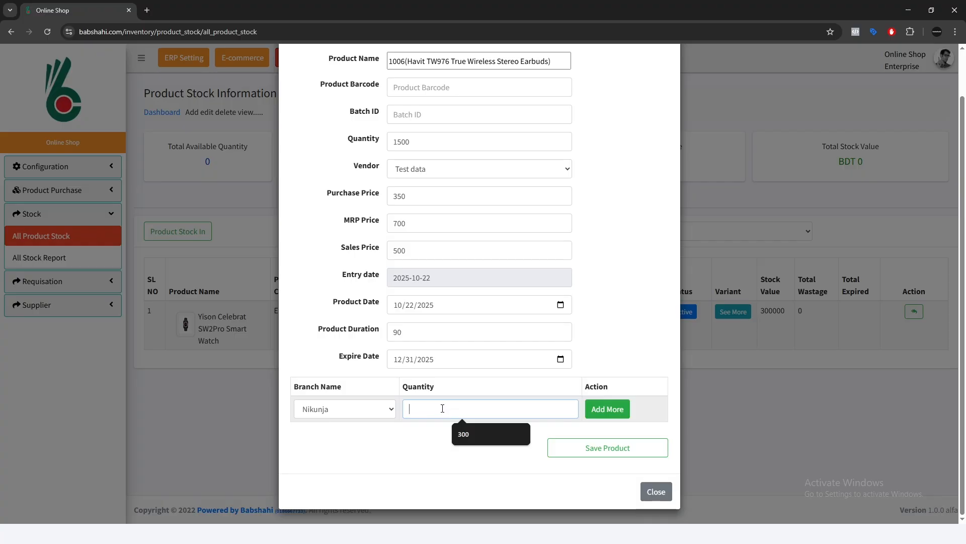
{"action": "type", "text": "500"}
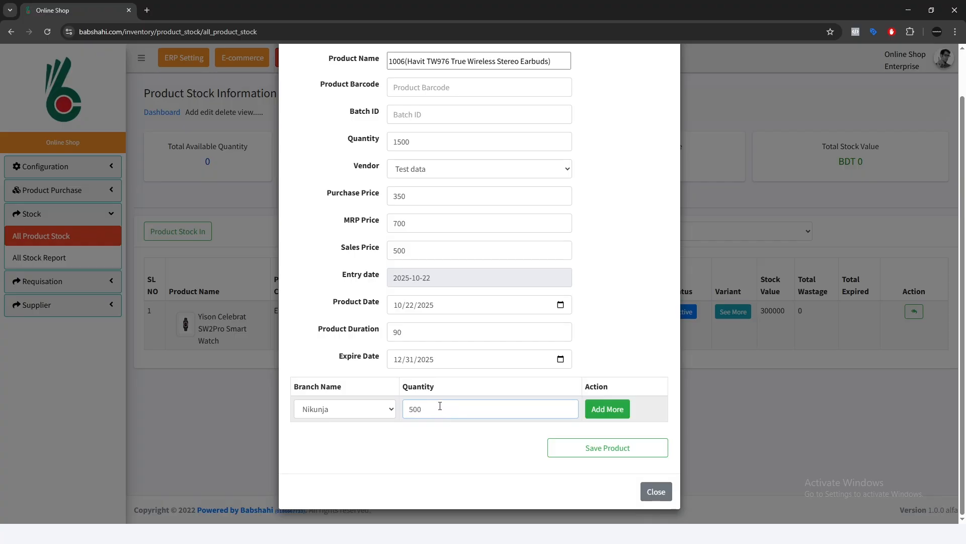
{"action": "left_click", "coordinate": [605, 447]}
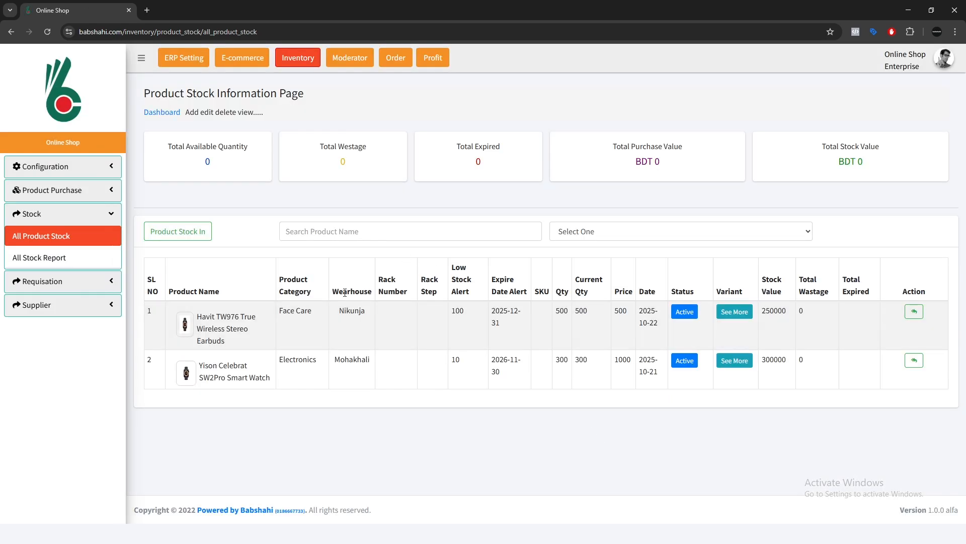
- Examine the warehouse, category, quantity, price, and stock value of the Havit TW976 True Wireless Stereo Earbuds row in the product stock list
{"action": "left_click_drag", "start_coordinate": [335, 291], "coordinate": [363, 310]}
{"action": "left_click_drag", "start_coordinate": [296, 310], "coordinate": [283, 312]}
{"action": "left_click_drag", "start_coordinate": [587, 313], "coordinate": [556, 315]}
{"action": "left_click", "coordinate": [565, 312]}
{"action": "left_click_drag", "start_coordinate": [566, 291], "coordinate": [618, 292]}
{"action": "left_click", "coordinate": [587, 322]}
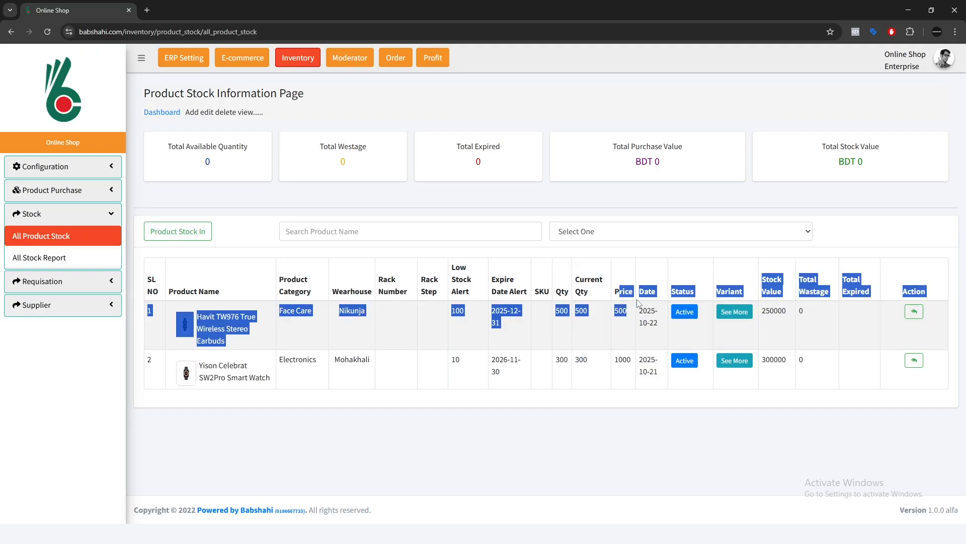
{"action": "left_click", "coordinate": [693, 326]}
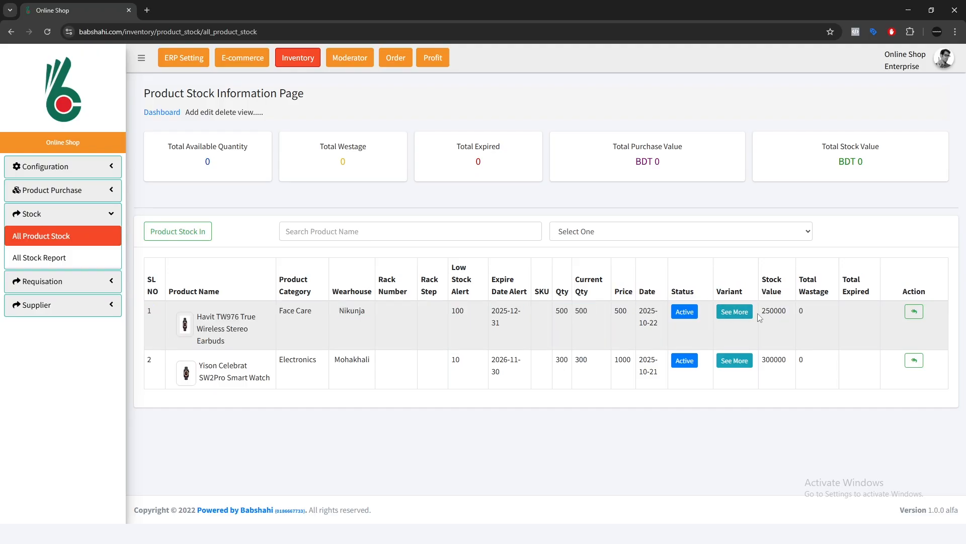
{"action": "left_click_drag", "start_coordinate": [791, 311], "coordinate": [766, 308]}
{"action": "left_click", "coordinate": [785, 315]}
- Start creating a new order and add the Havit TW976 True Wireless Stereo Earbuds to its item list
{"action": "left_click", "coordinate": [386, 59]}
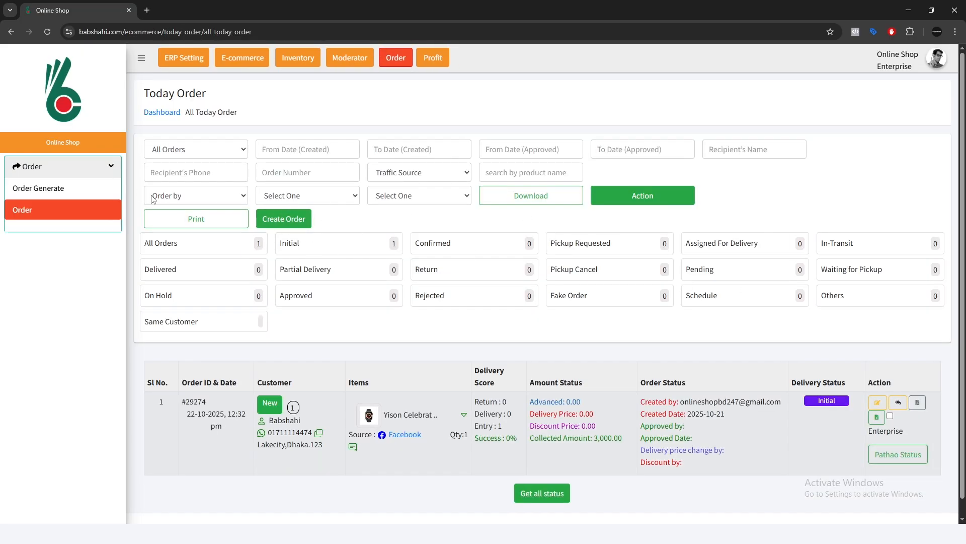
{"action": "left_click", "coordinate": [297, 220]}
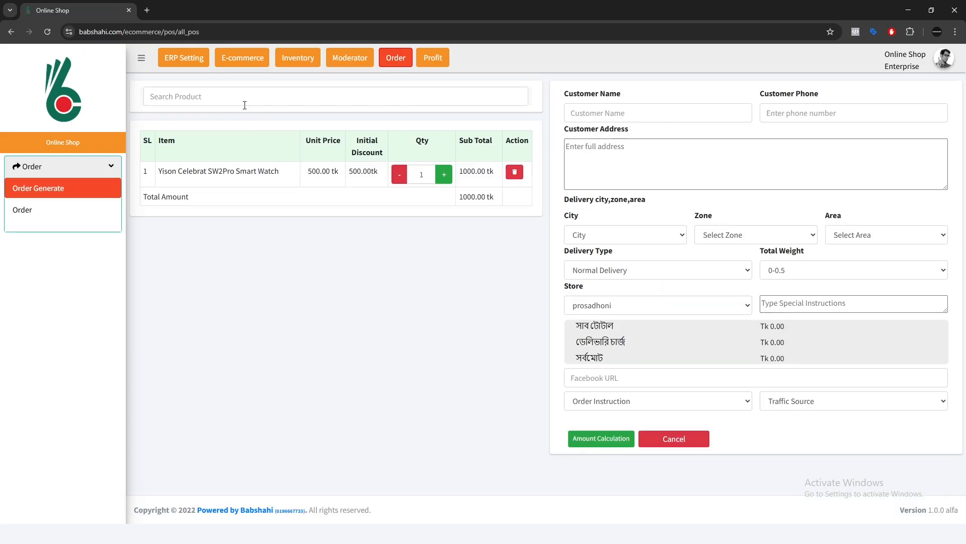
{"action": "left_click", "coordinate": [241, 98]}
{"action": "left_click", "coordinate": [257, 123]}
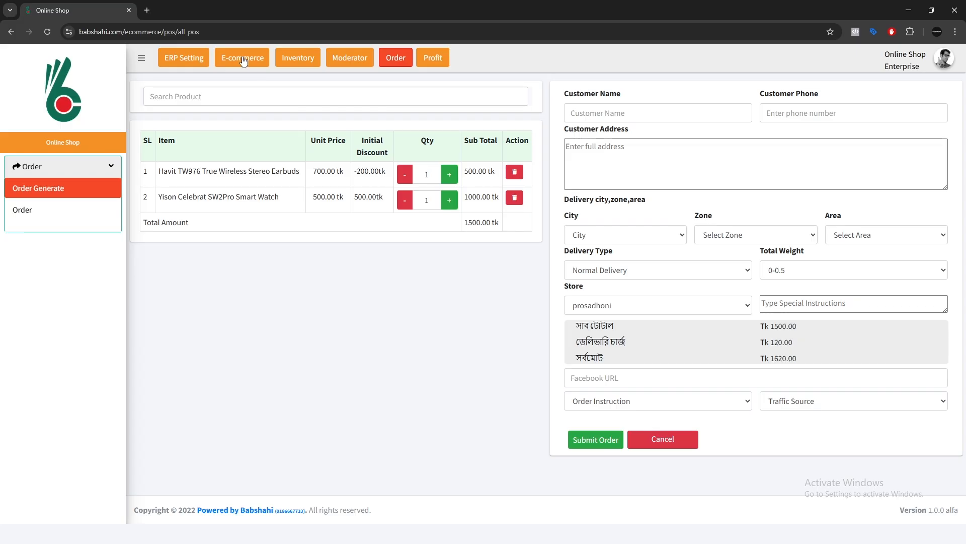
- Return to the inventory section from the order entry page
{"action": "left_click", "coordinate": [304, 59]}
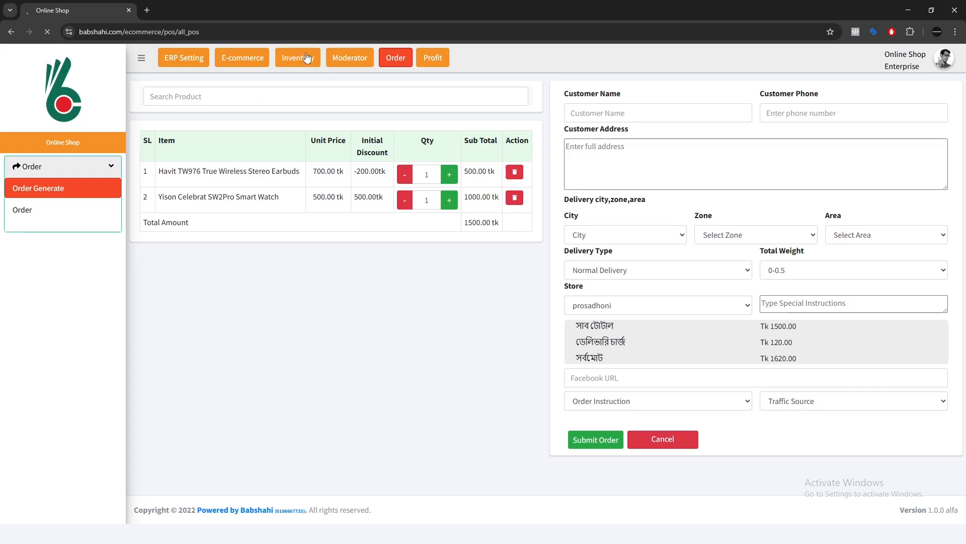